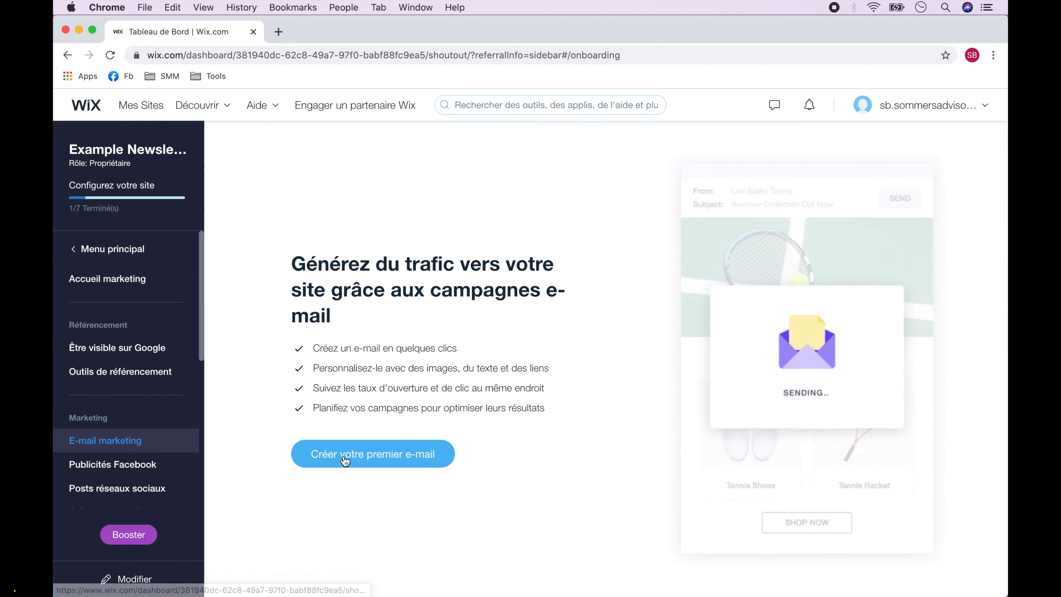
# Start a new email campaign via 'Créer votre premier e-mail' to open the default template.
pyautogui.click(370, 455)
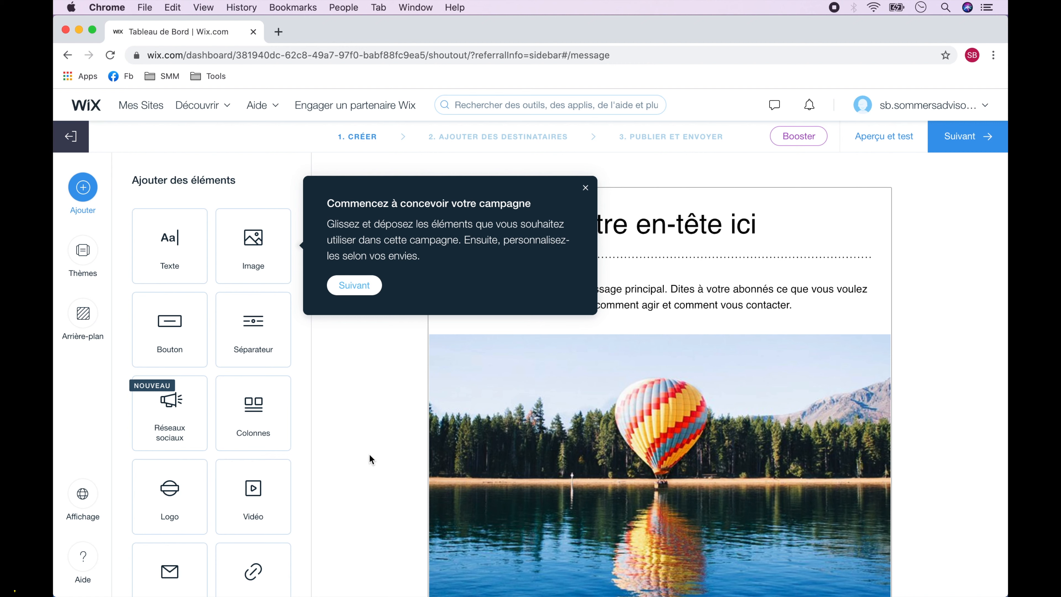
# Preview Onyx and other themes, then apply the Minimal theme to the email.
pyautogui.click(585, 188)
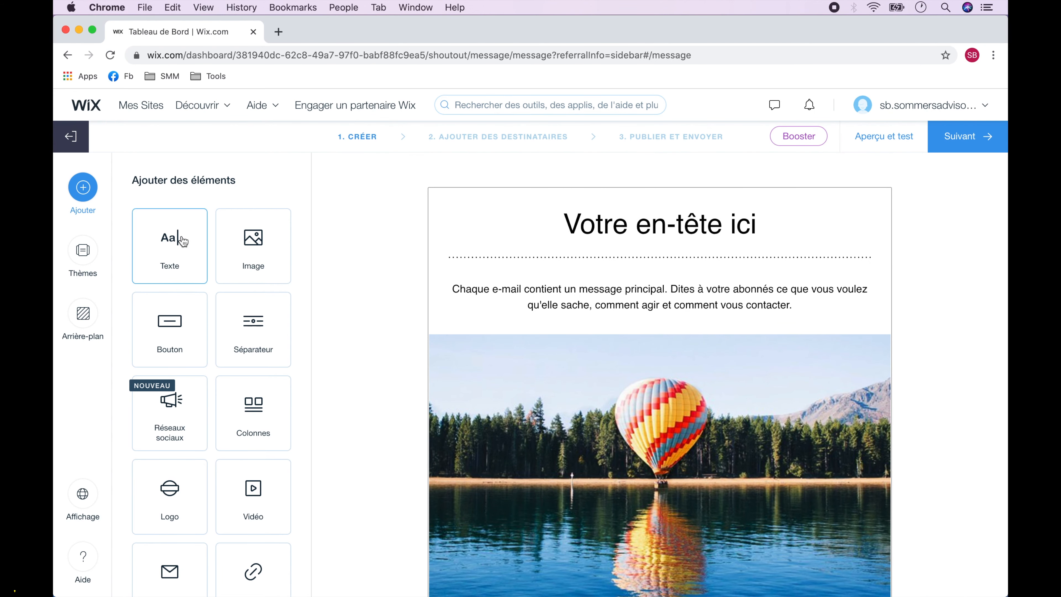
pyautogui.click(83, 252)
pyautogui.click(194, 334)
pyautogui.scroll(-8, 195, 334)
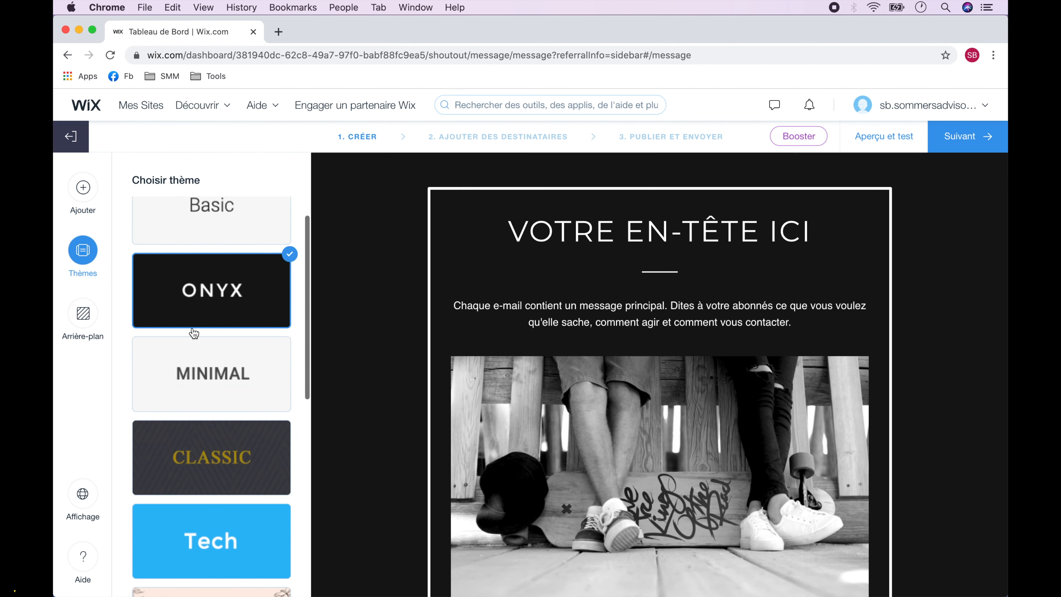
pyautogui.click(195, 328)
pyautogui.click(217, 500)
pyautogui.scroll(8, 217, 499)
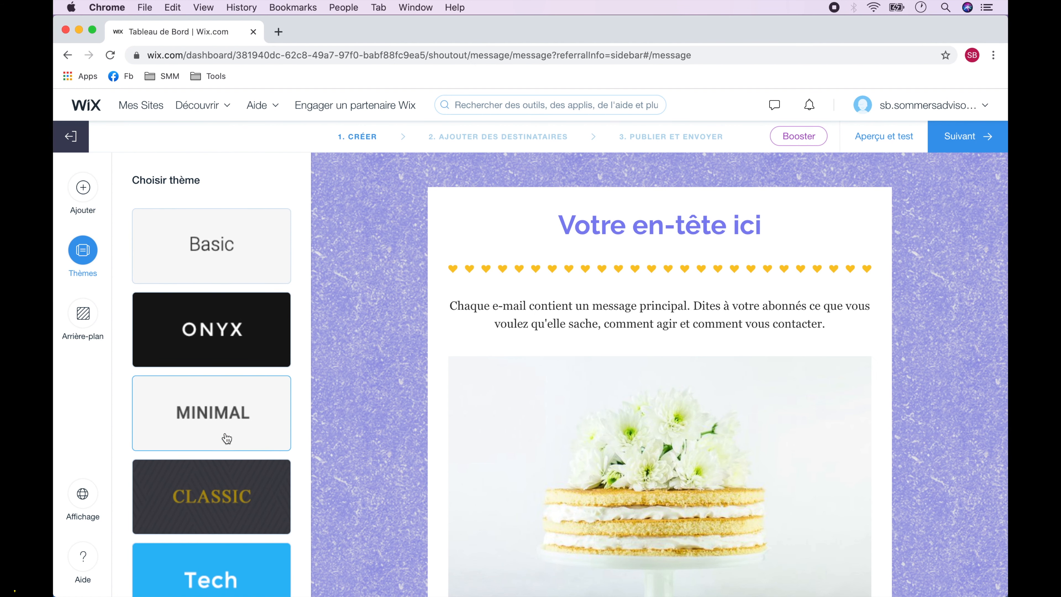
pyautogui.click(229, 418)
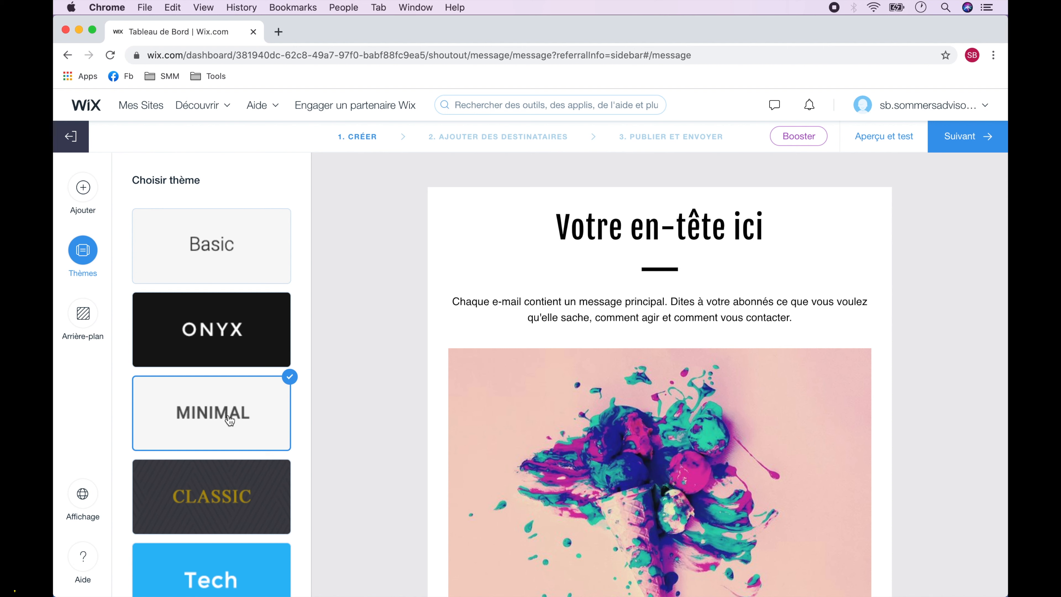
pyautogui.click(85, 324)
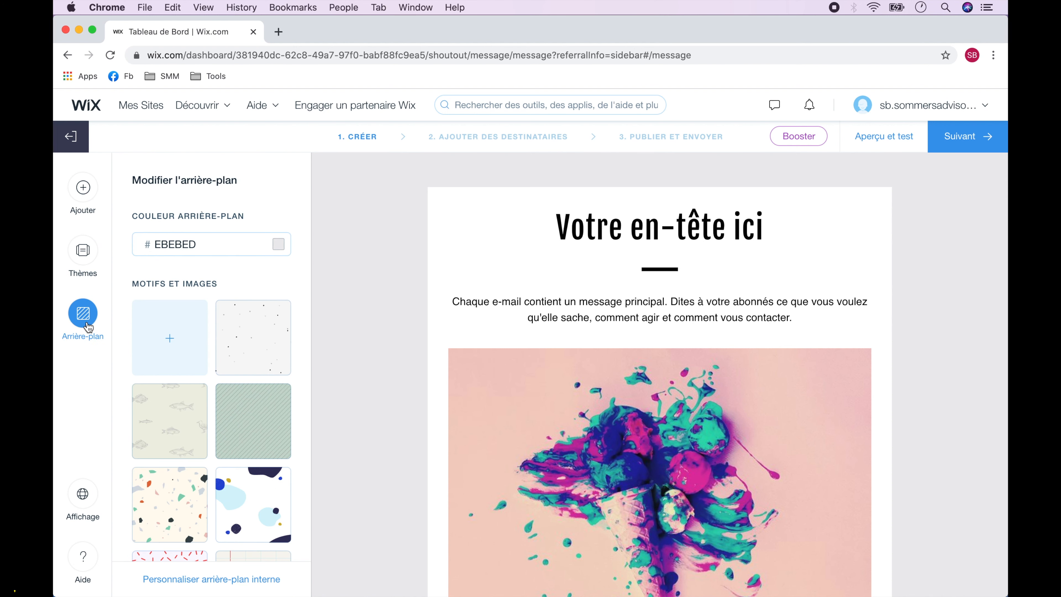
# Try the stripe and floral patterns, then set a solid blue 2F92CE background.
pyautogui.click(256, 417)
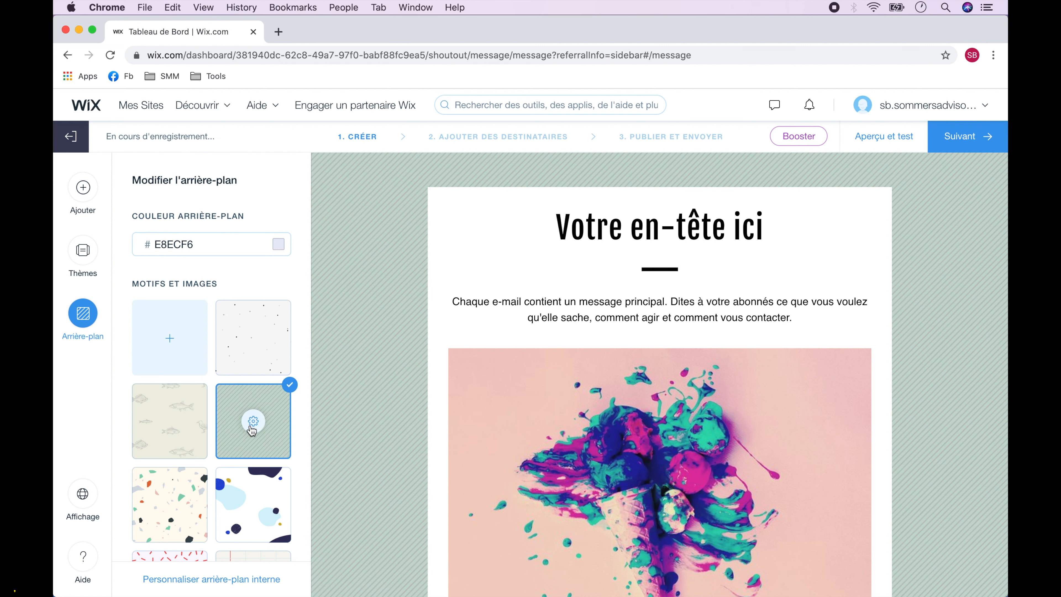
pyautogui.scroll(-10, 175, 513)
pyautogui.click(183, 342)
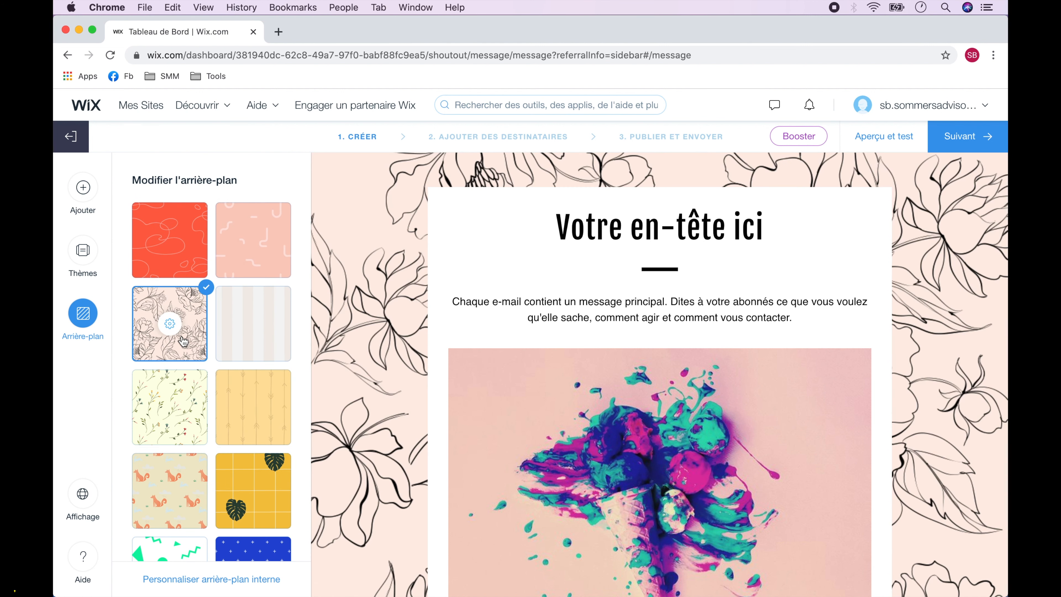
pyautogui.scroll(10, 183, 342)
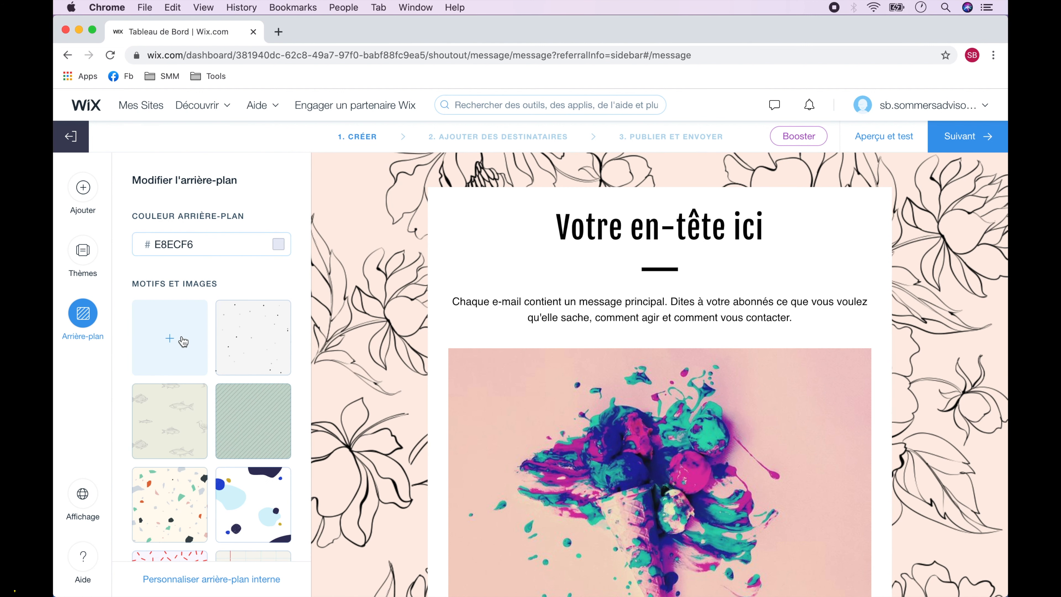
pyautogui.doubleClick(224, 246)
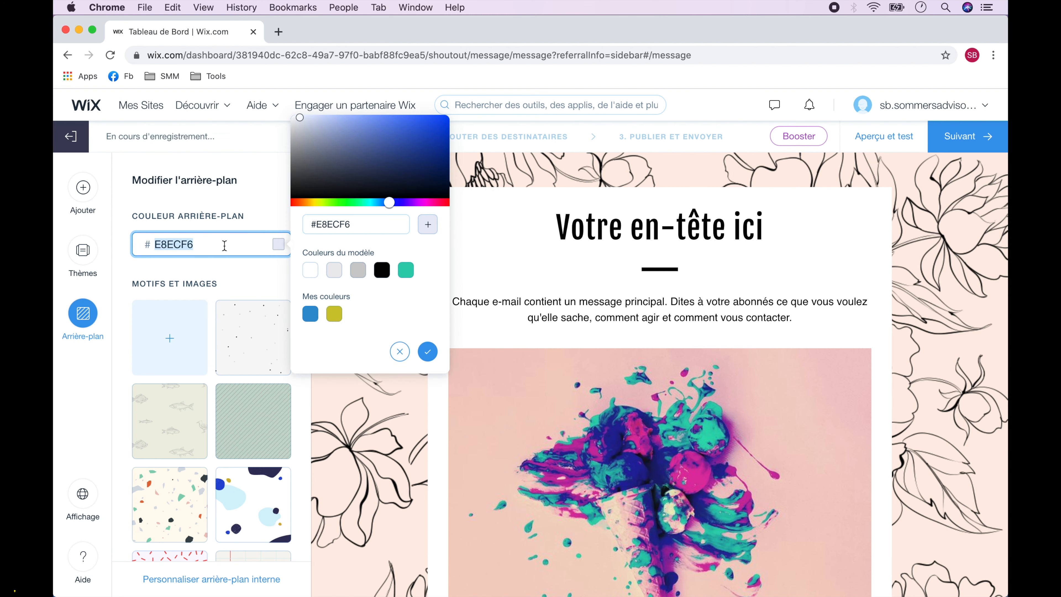
pyautogui.write('2F92')
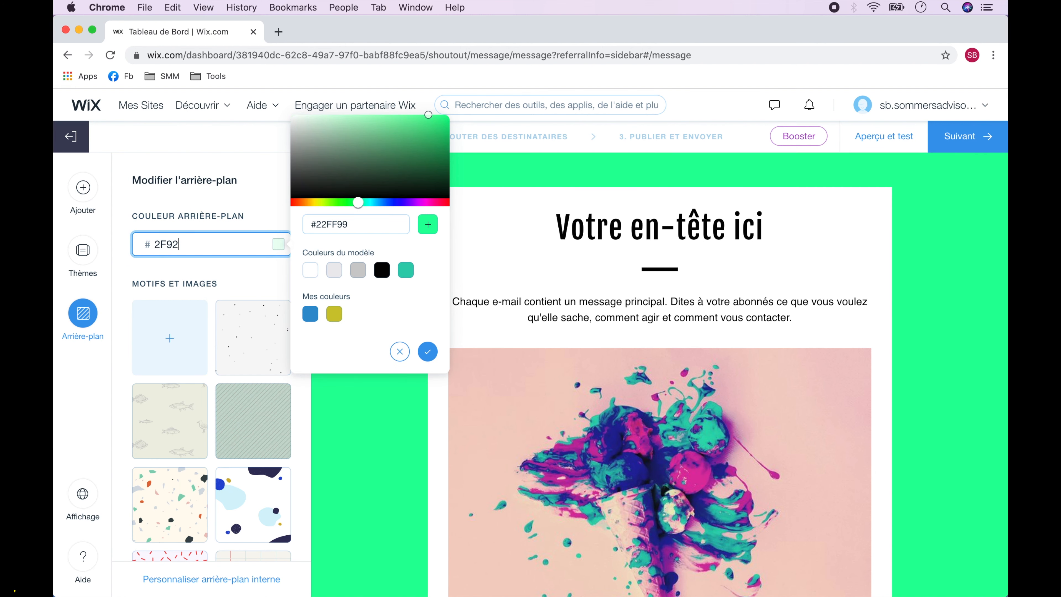
pyautogui.write('CE')
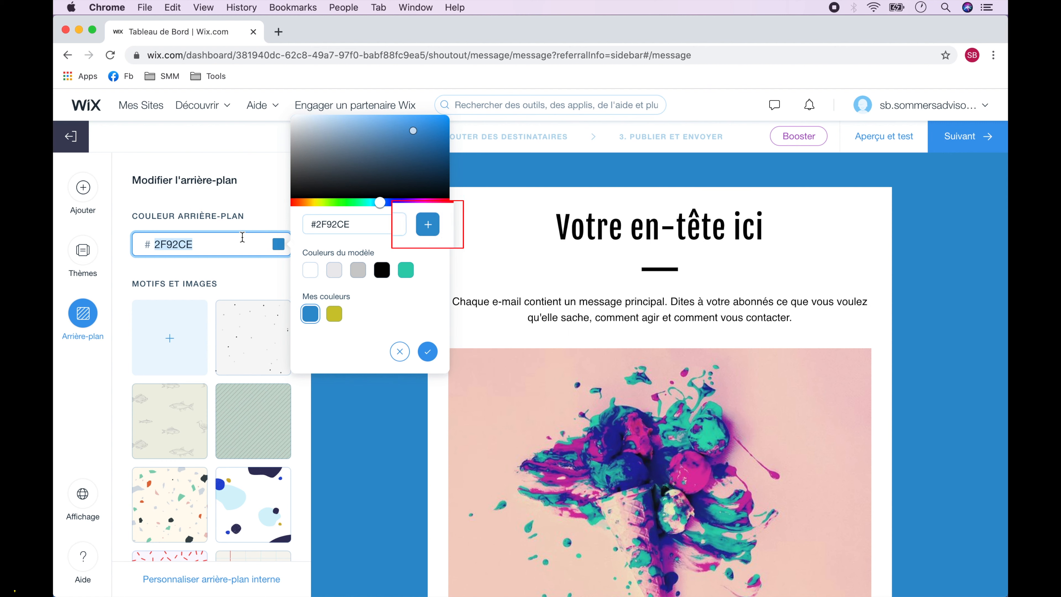
pyautogui.click(428, 228)
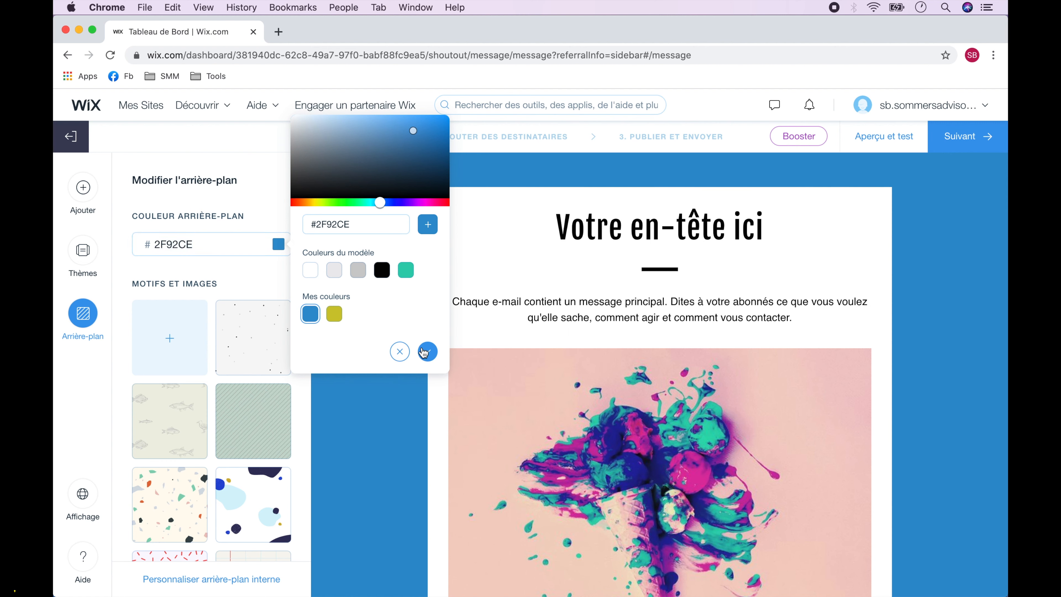
pyautogui.click(427, 352)
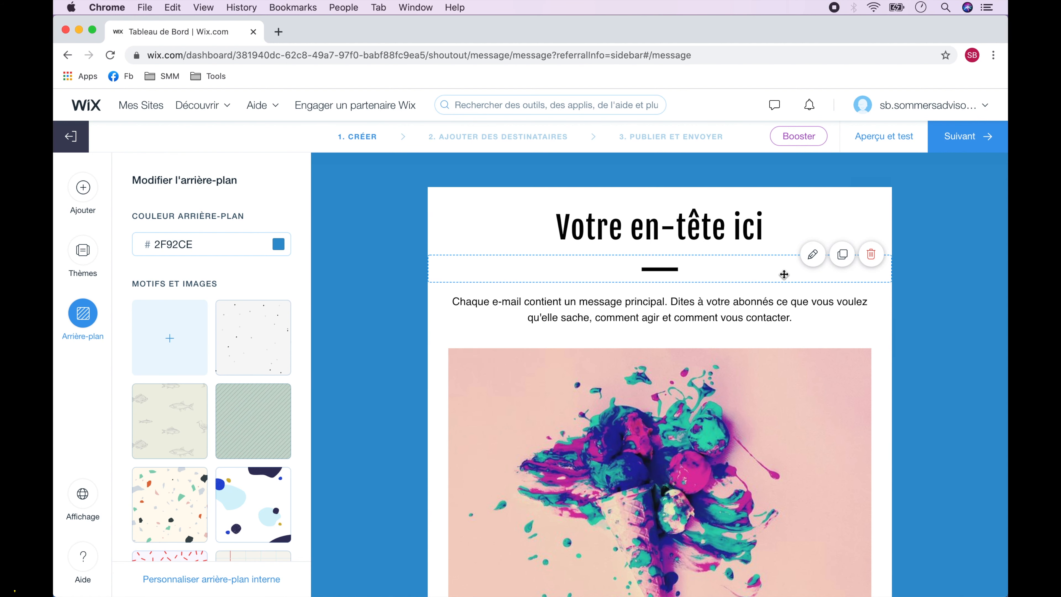
# Delete the separator, message paragraph and paint-splash image from the email.
pyautogui.click(785, 270)
pyautogui.click(845, 253)
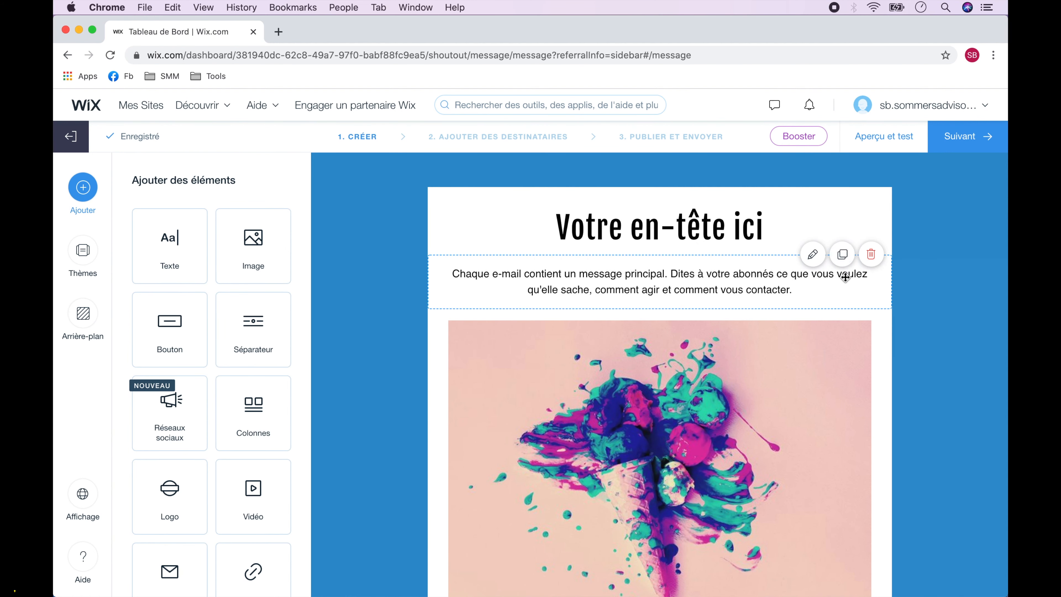
pyautogui.click(871, 253)
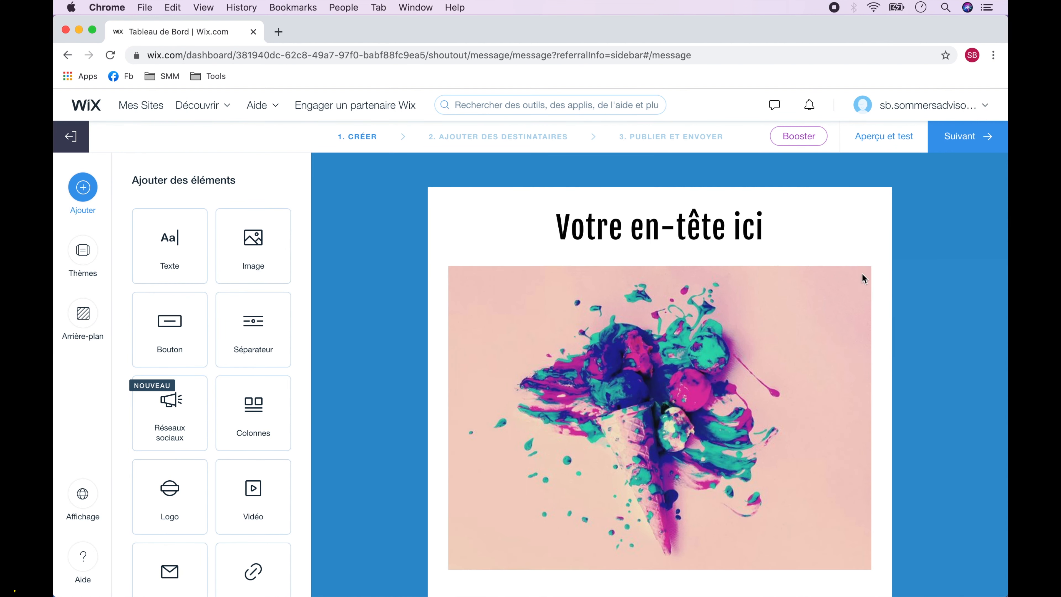
pyautogui.click(860, 255)
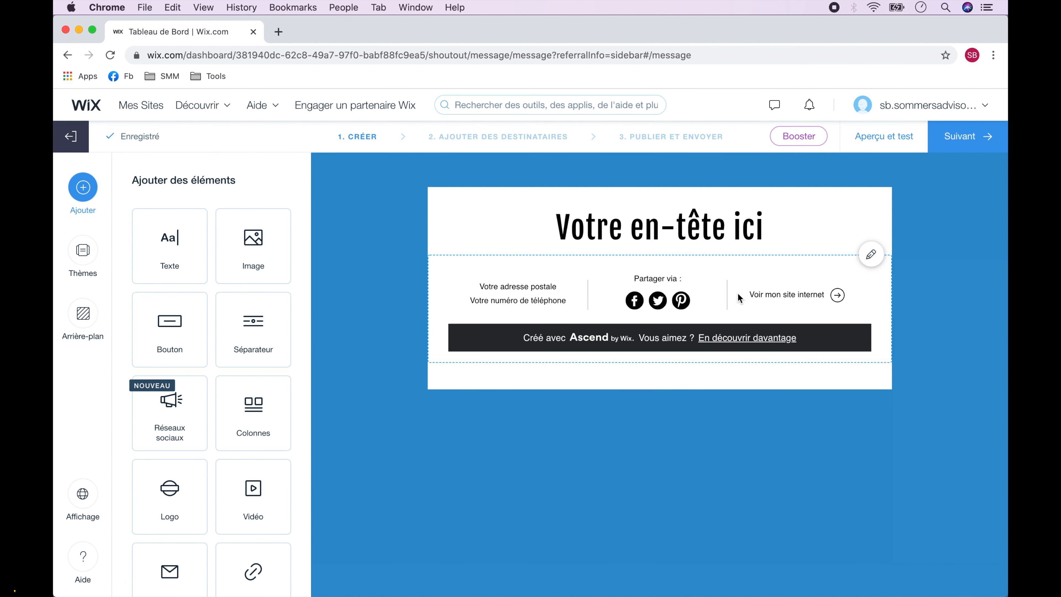
# Hide the footer's address, phone, social links and website link, declining the upgrade offer.
pyautogui.click(849, 267)
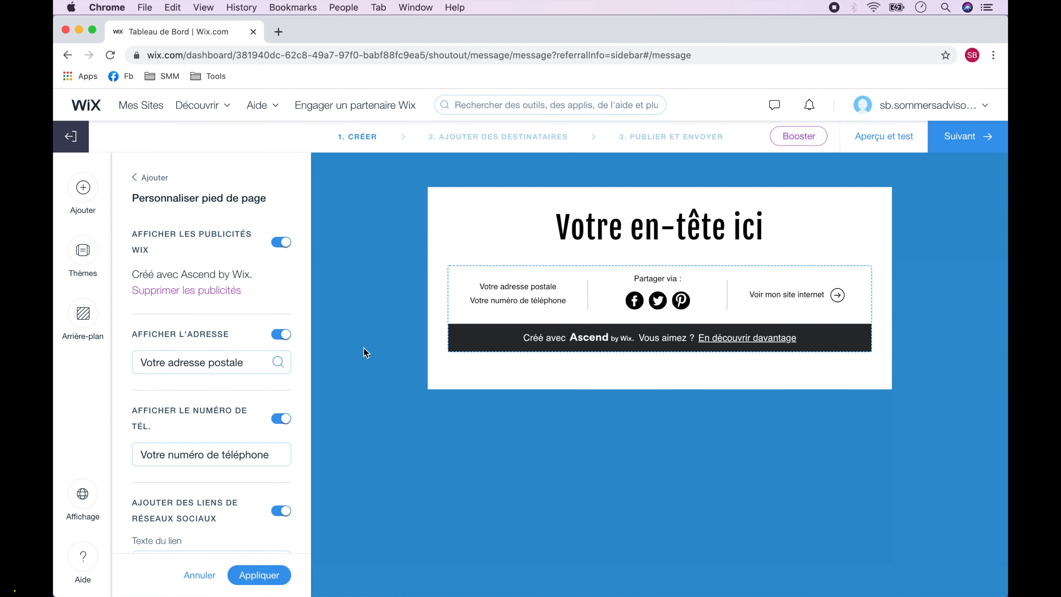
pyautogui.click(280, 334)
pyautogui.click(281, 382)
pyautogui.click(280, 440)
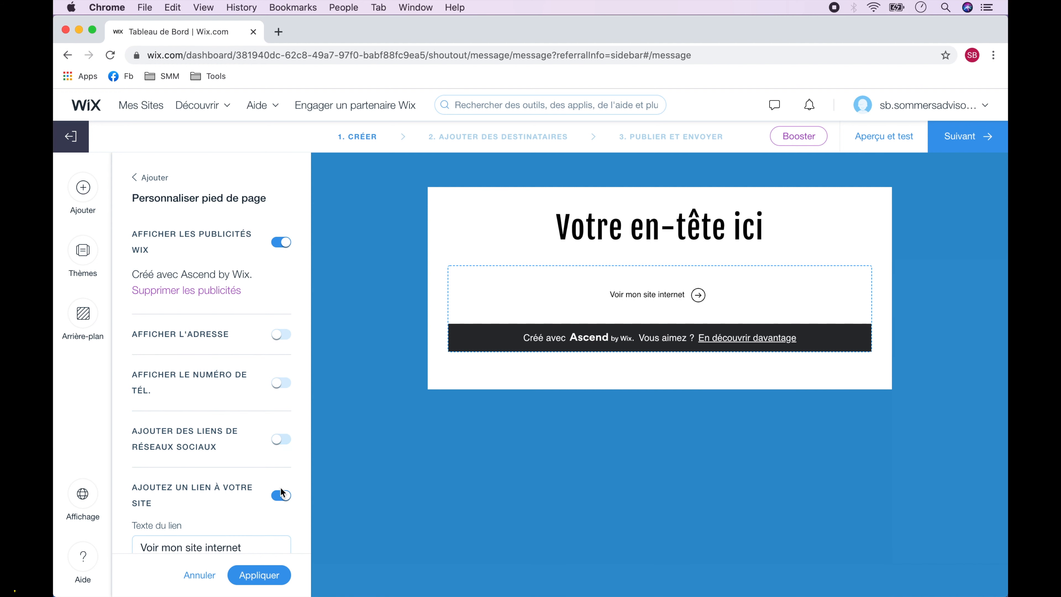
pyautogui.click(281, 496)
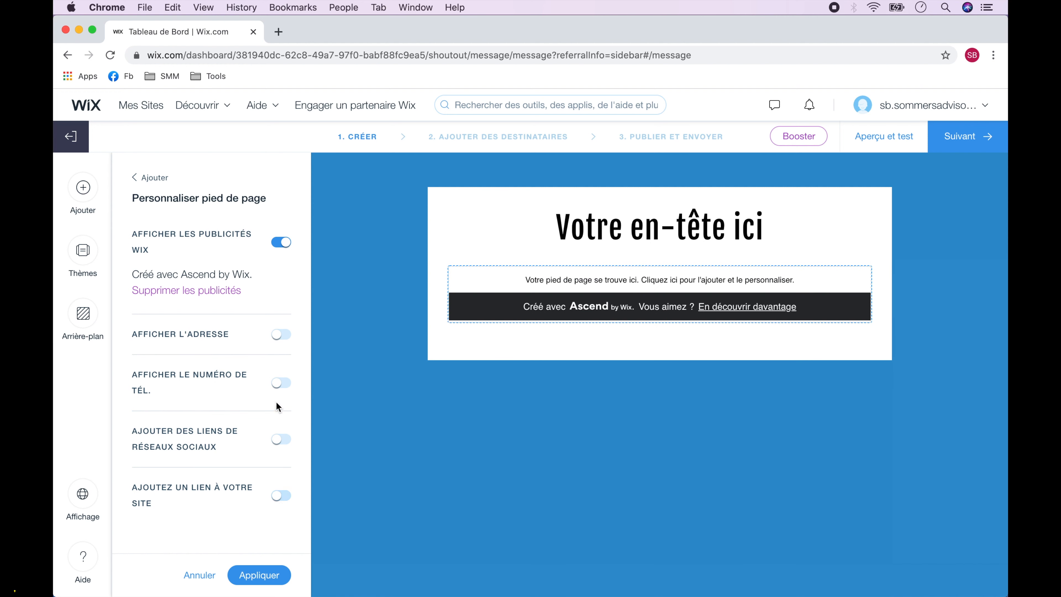
pyautogui.click(281, 242)
pyautogui.click(575, 453)
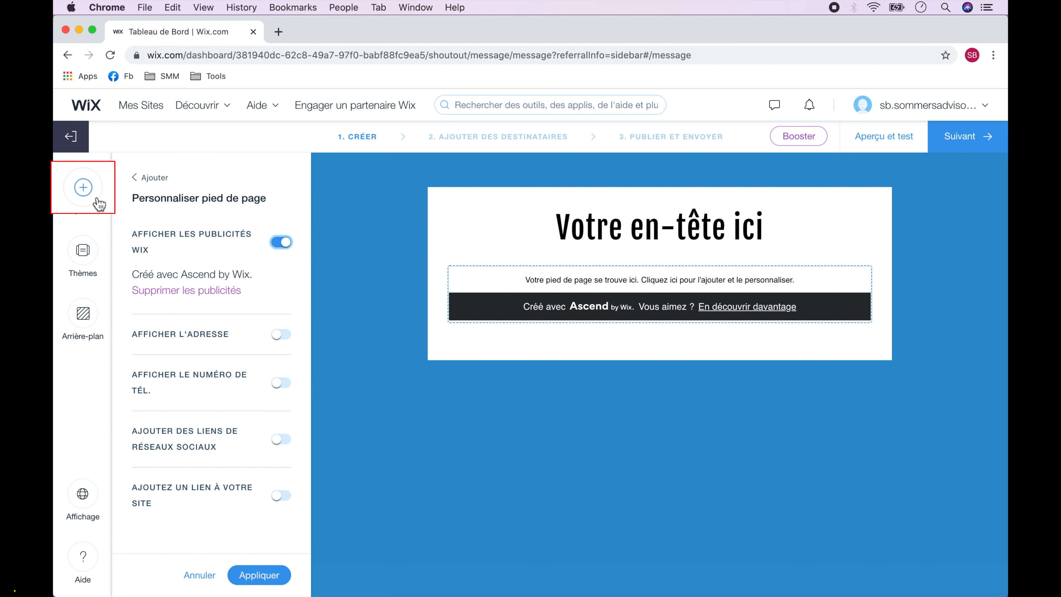
# Add a columns block laid out with image left and text right.
pyautogui.click(89, 192)
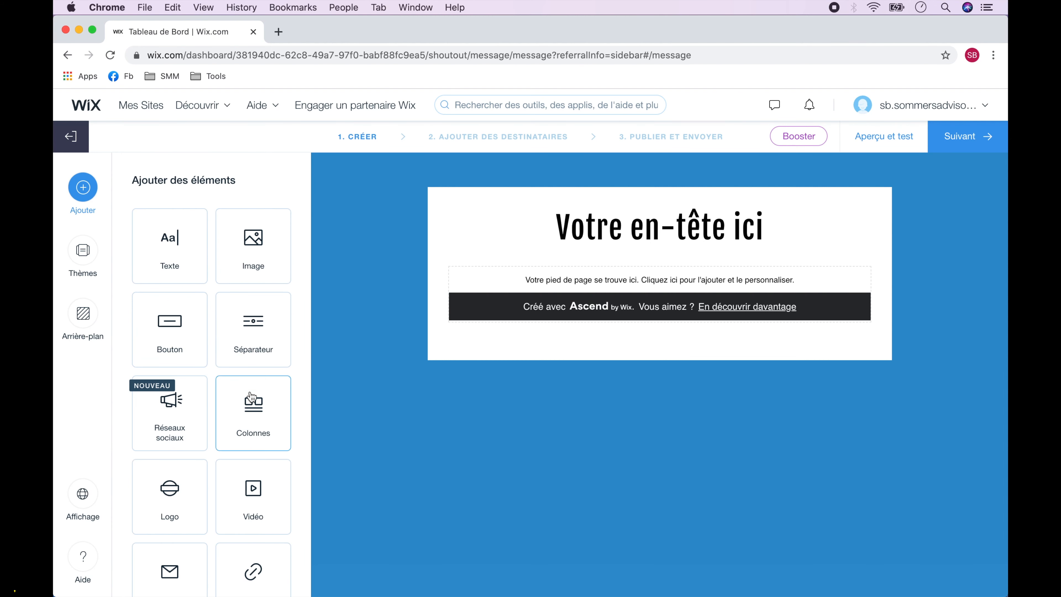
pyautogui.click(258, 412)
pyautogui.click(254, 256)
pyautogui.click(170, 393)
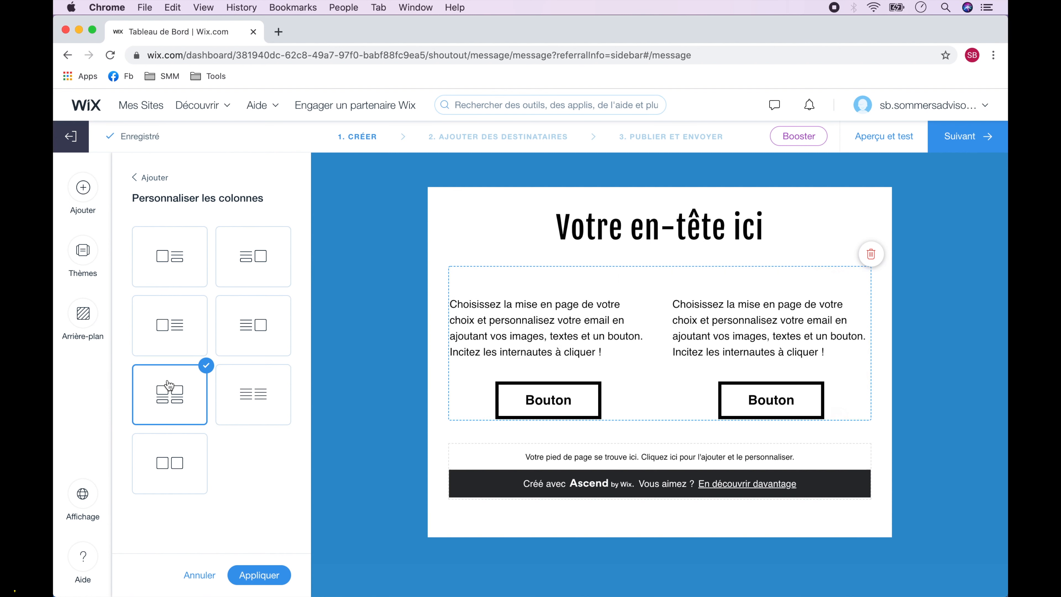
pyautogui.click(163, 258)
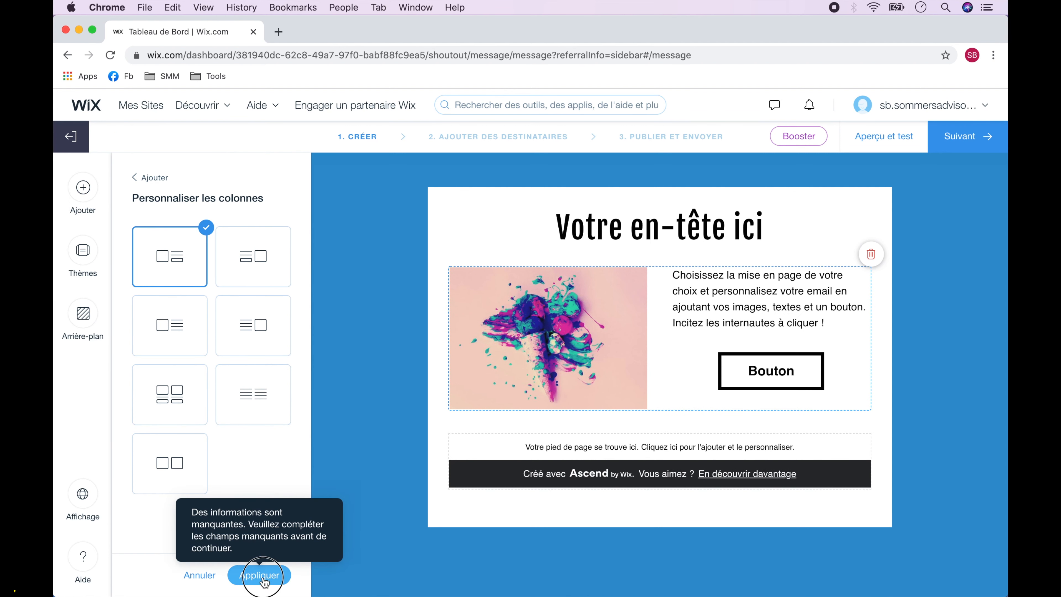
pyautogui.click(260, 575)
# Add two diamond-style separators, one under the headline and one below the image-and-button block.
pyautogui.click(251, 330)
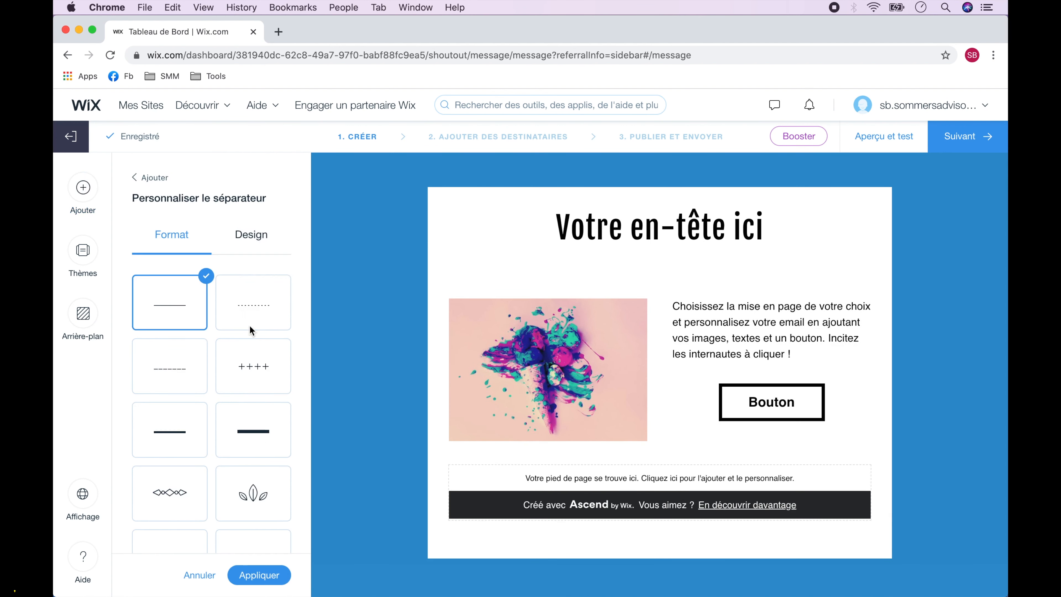
pyautogui.click(174, 501)
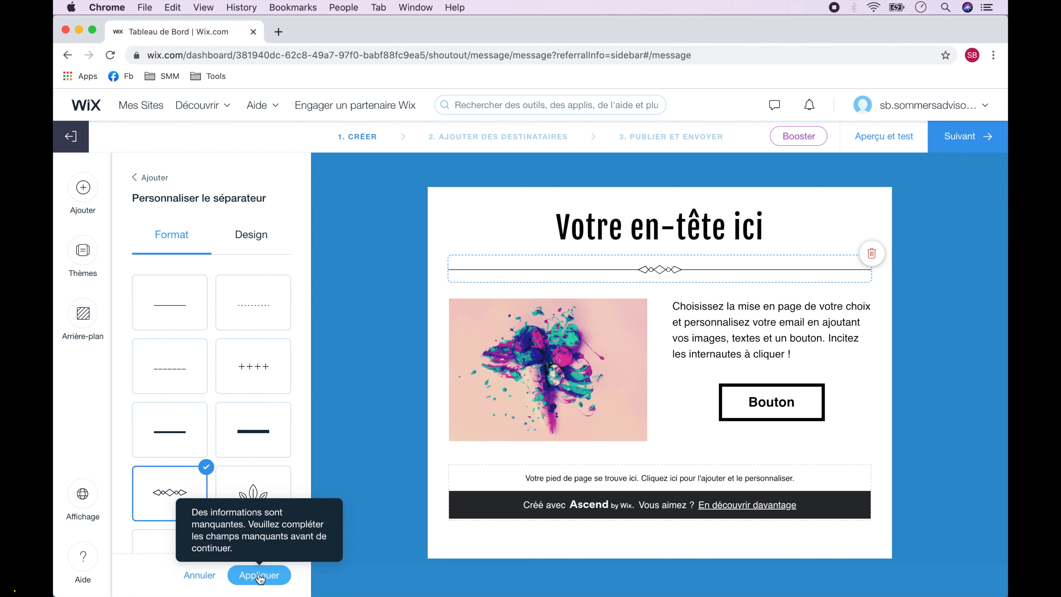
pyautogui.click(258, 575)
pyautogui.click(251, 330)
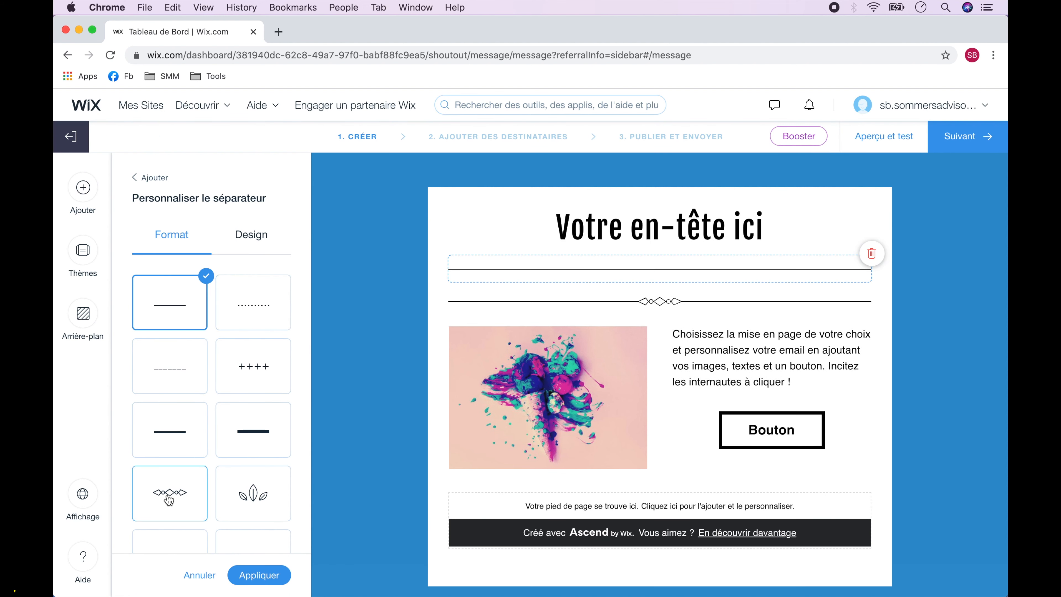
pyautogui.click(169, 493)
pyautogui.moveTo(698, 301); pyautogui.dragTo(686, 454)
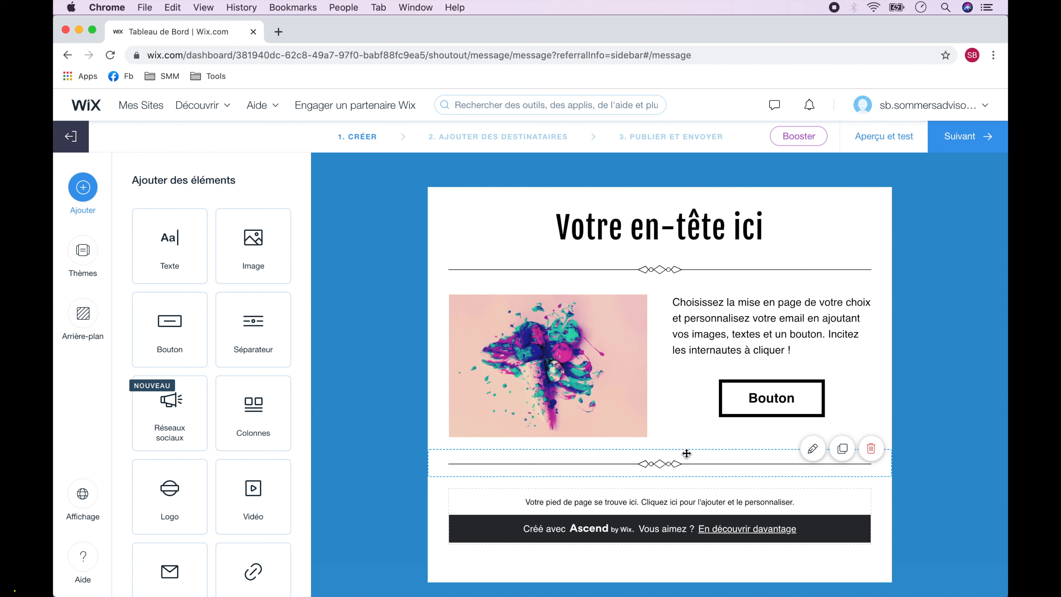
# Add a Suivez-nous social links bar and move it down near the footer.
pyautogui.click(171, 404)
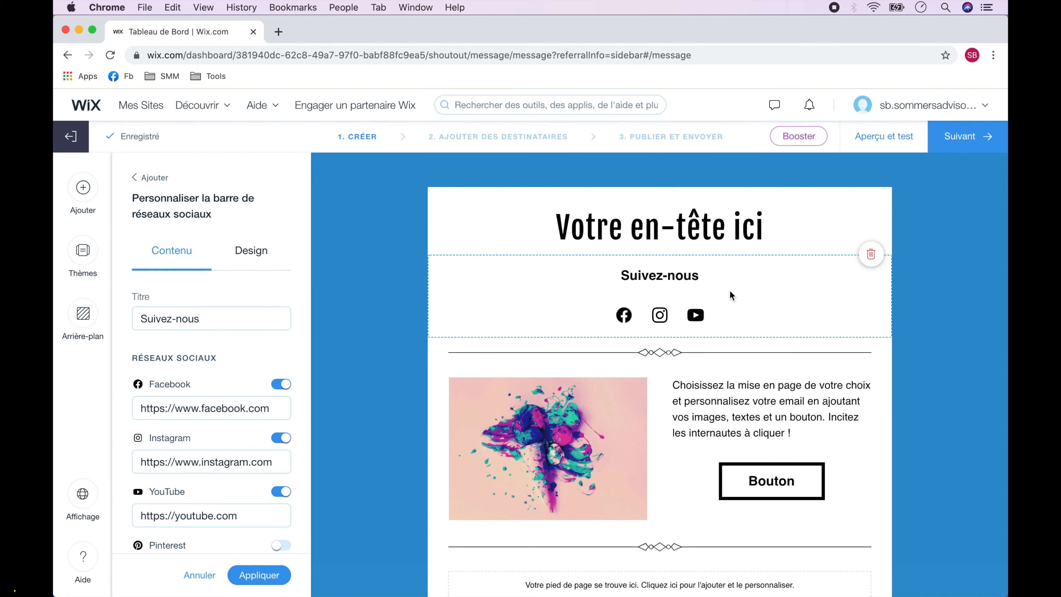
pyautogui.click(727, 385)
pyautogui.moveTo(739, 293); pyautogui.dragTo(710, 497)
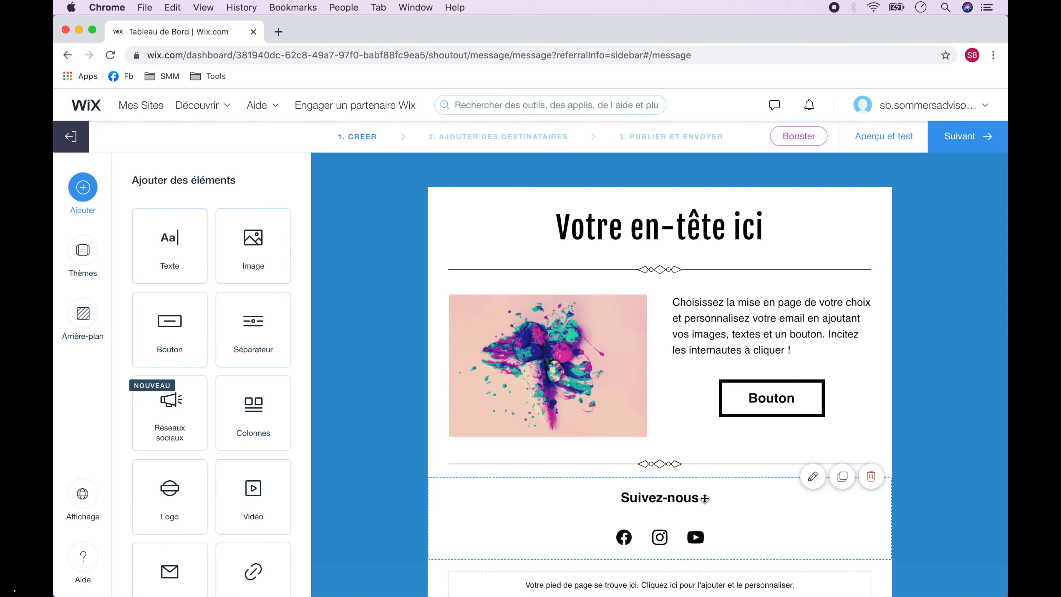
# Change the headline to 'Plus d'astuces pour votre stratégie en ligne!'.
pyautogui.click(663, 234)
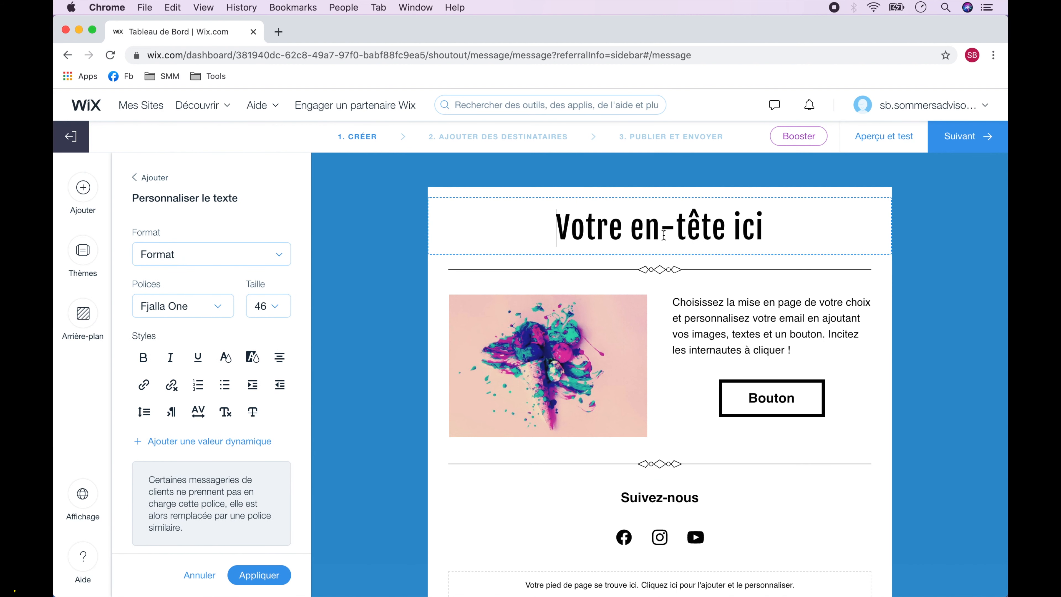
pyautogui.tripleClick(664, 234)
pyautogui.write("Plus d'astuces pour votre ")
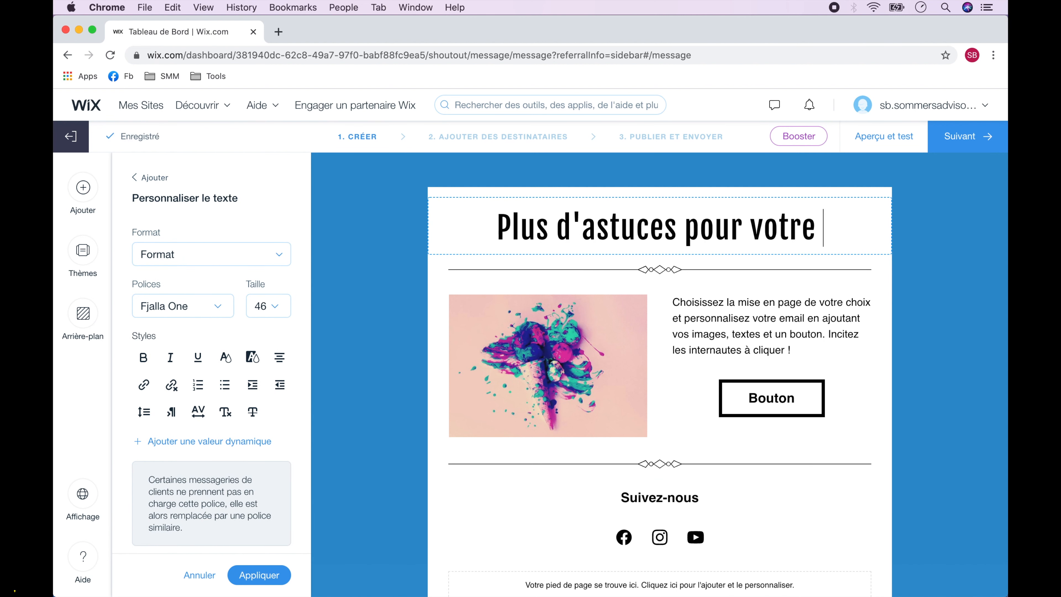
pyautogui.write('stratégie en ligne!')
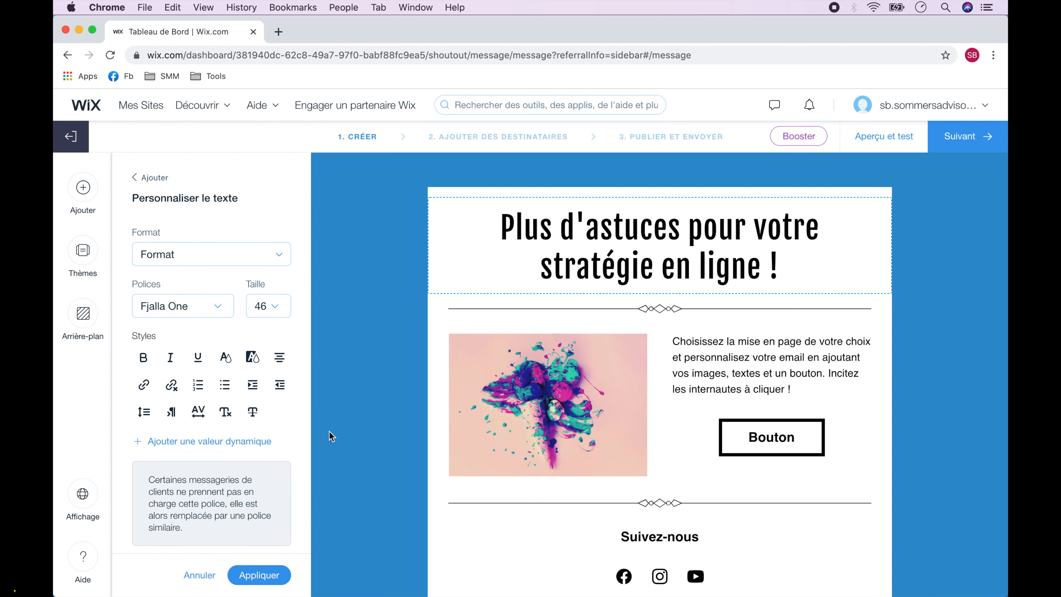
pyautogui.click(259, 576)
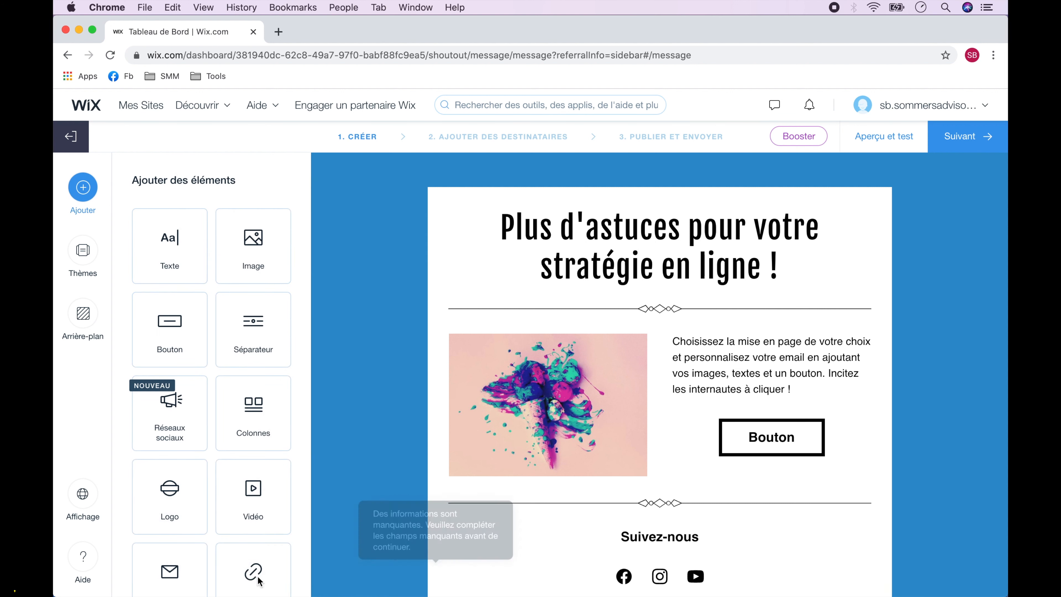
# Replace the body text with 'Visiter notre Blog pour peaufiner vos connaissances en marketing digital.'.
pyautogui.click(770, 380)
pyautogui.press('super+a')
pyautogui.write('Visiter notre Blog pour peaufiner vos connaissances en marketing digital.')
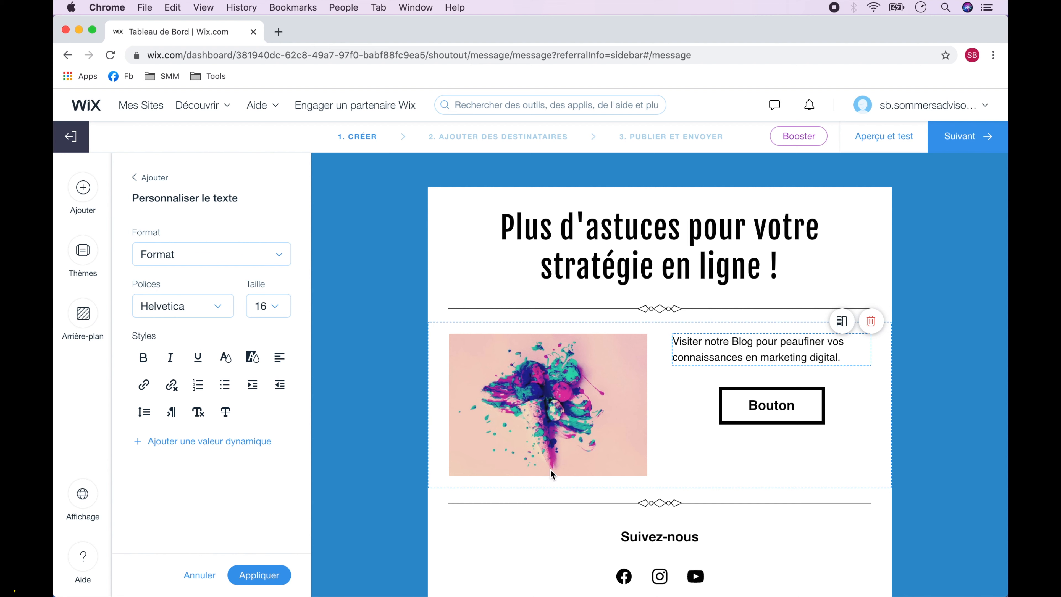
pyautogui.click(267, 577)
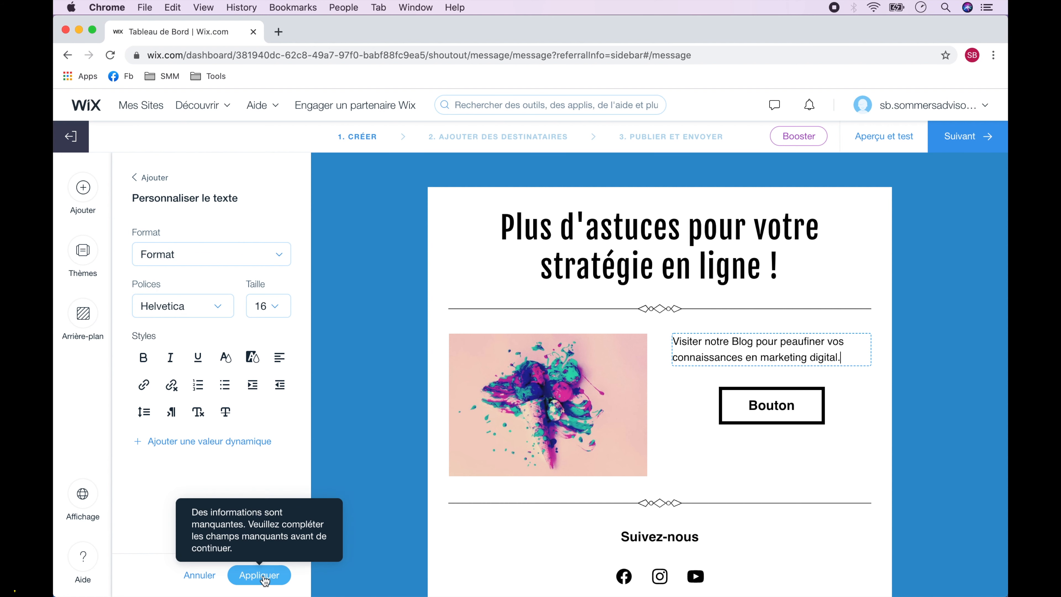
pyautogui.click(268, 579)
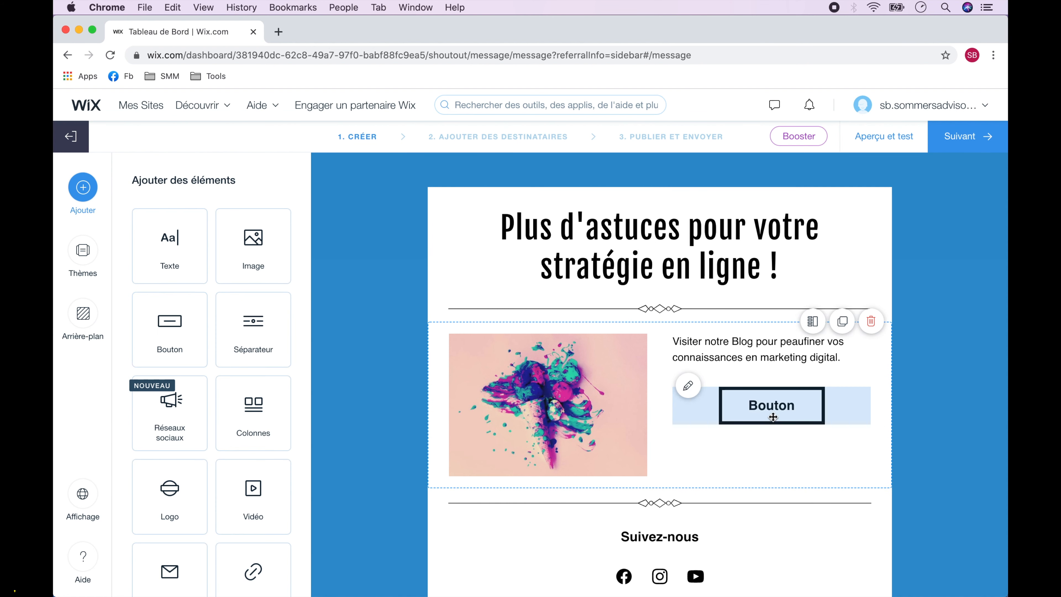
pyautogui.click(771, 408)
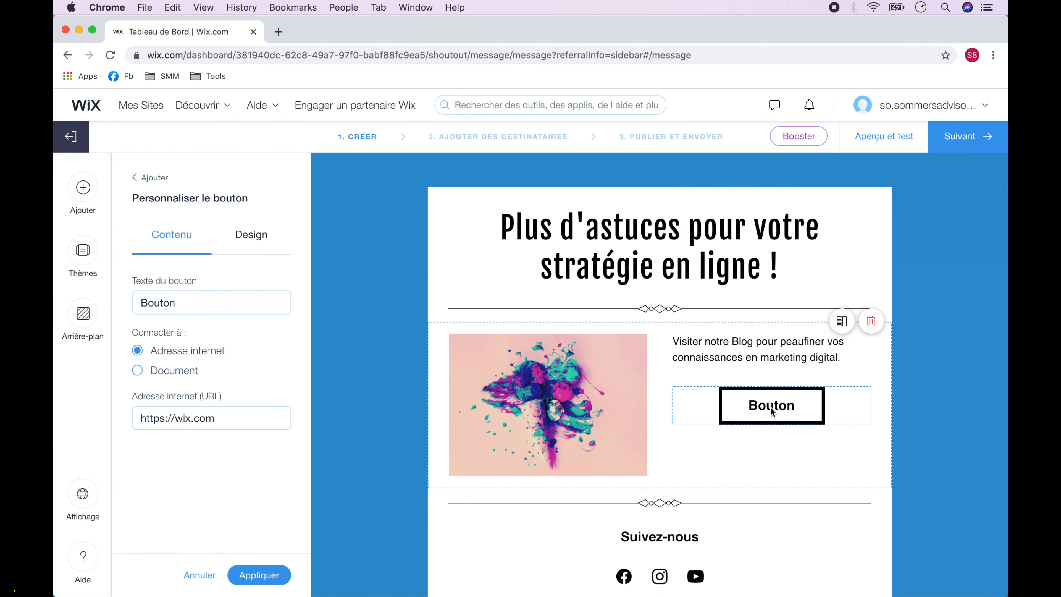
pyautogui.doubleClick(158, 303)
pyautogui.write('Notre B')
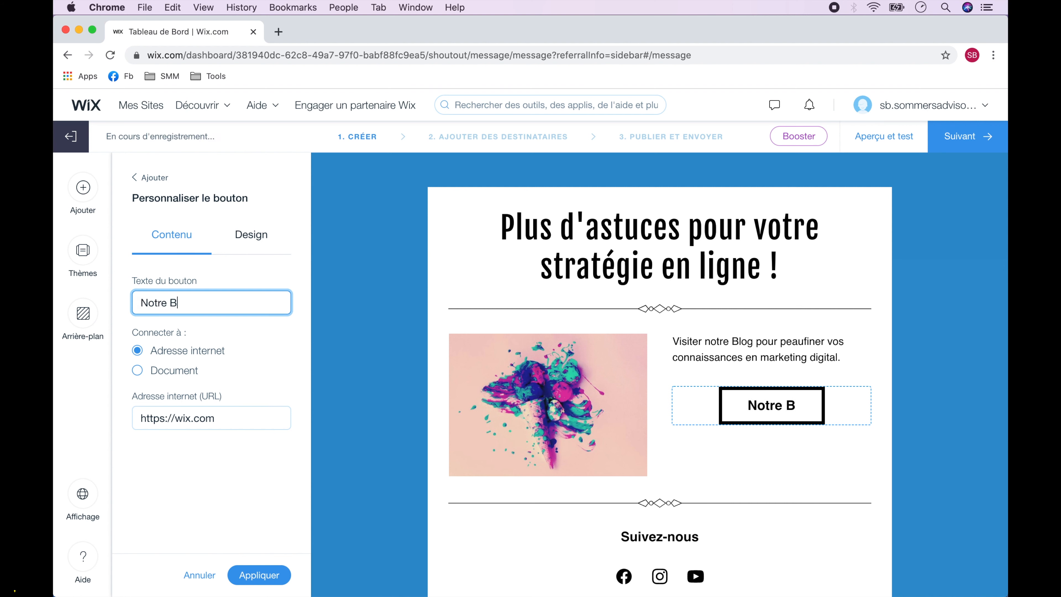
pyautogui.write('log')
pyautogui.tripleClick(179, 418)
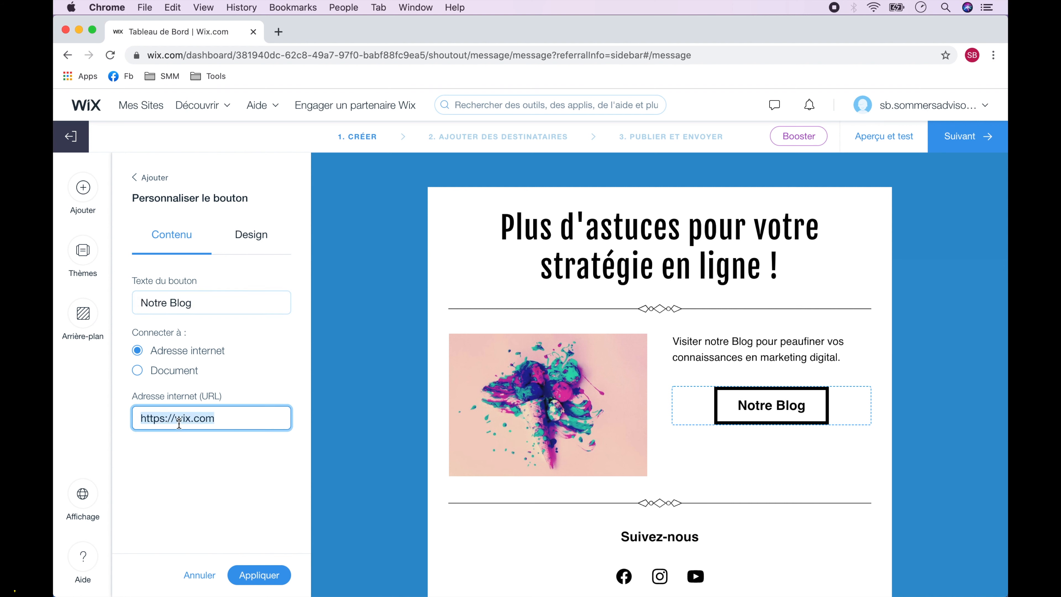
pyautogui.write('https://s')
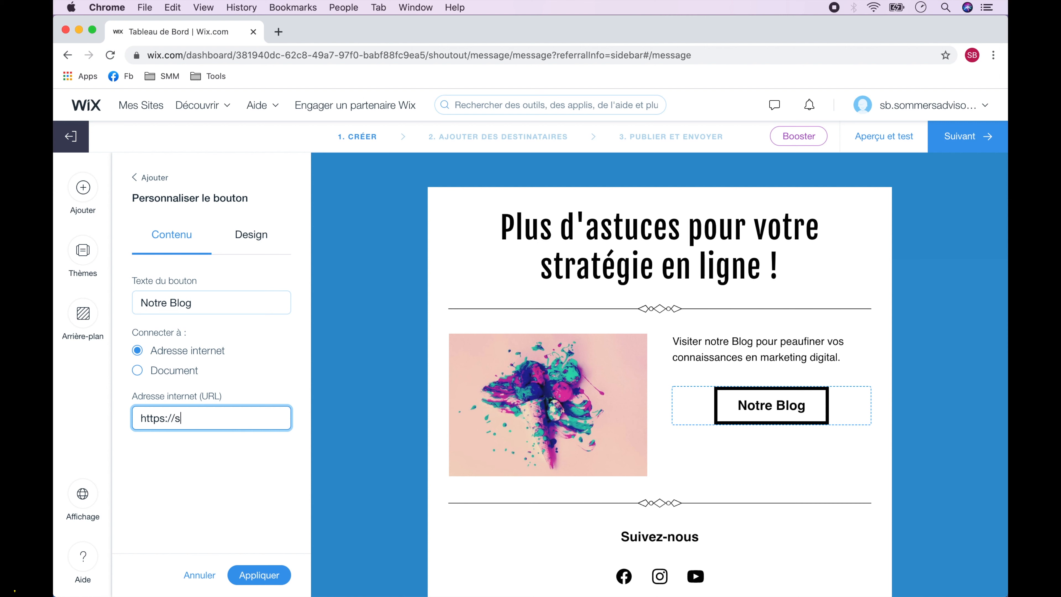
pyautogui.write('ommersadvisors.com/blog')
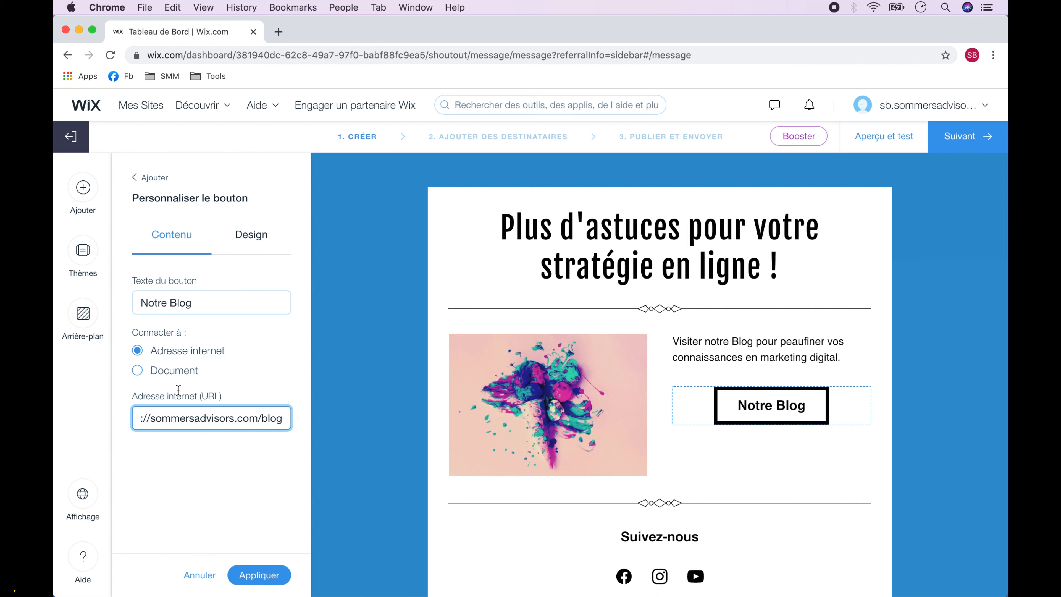
# Give the button a blue 2F92CE fill and a dark blue 1B587D border.
pyautogui.click(244, 240)
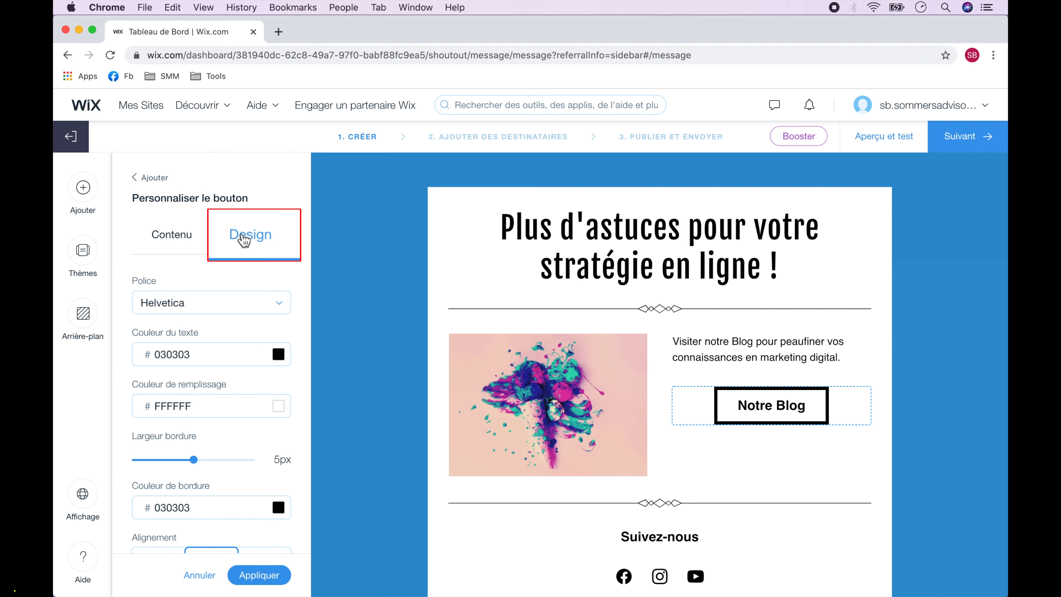
pyautogui.click(278, 354)
pyautogui.click(392, 311)
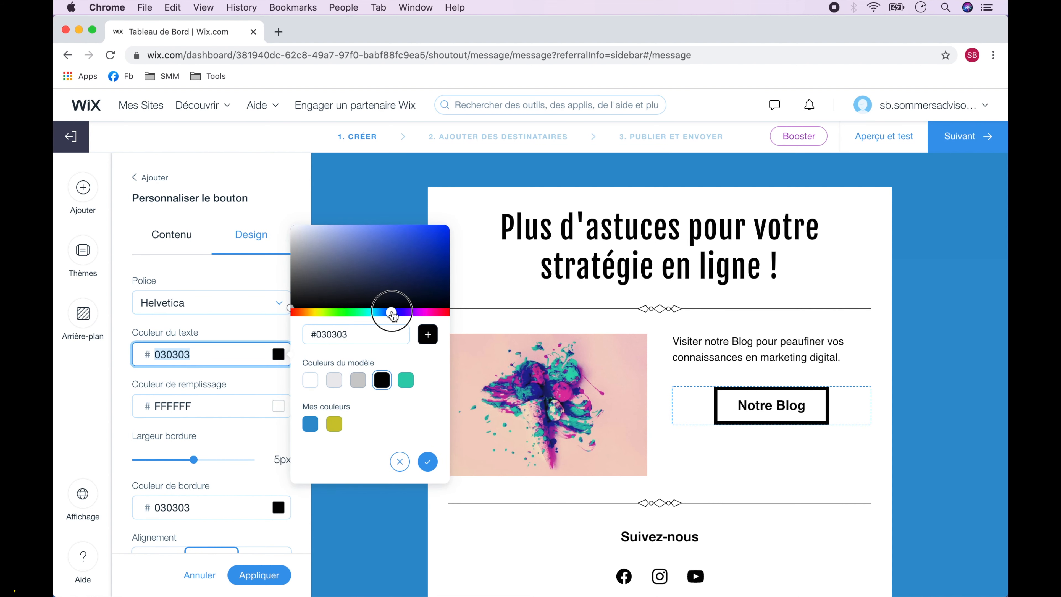
pyautogui.click(291, 389)
pyautogui.click(278, 405)
pyautogui.click(311, 480)
pyautogui.click(278, 507)
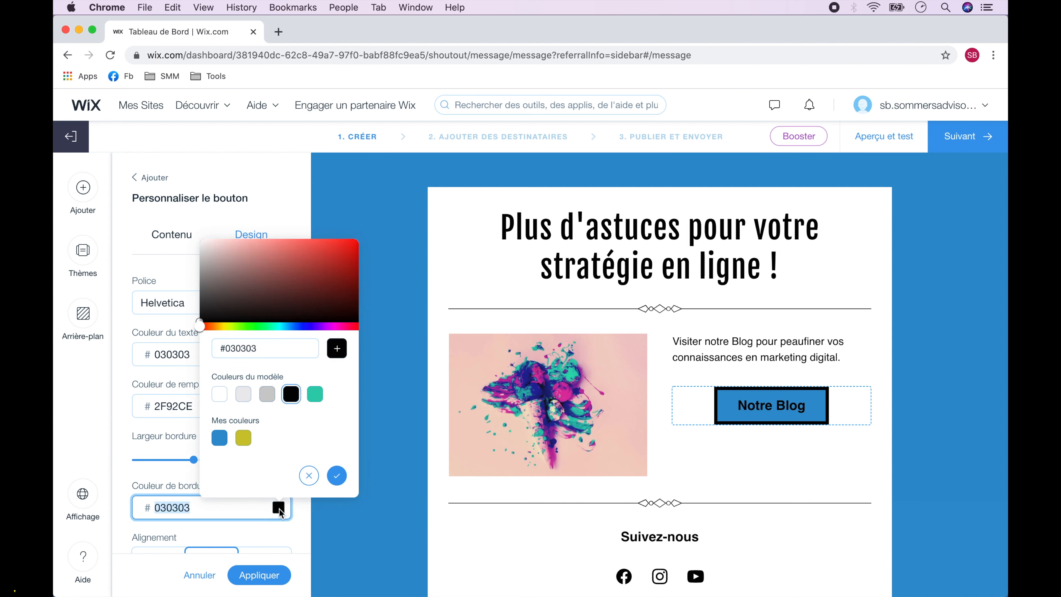
pyautogui.click(289, 326)
pyautogui.click(326, 282)
pyautogui.click(337, 475)
pyautogui.click(259, 575)
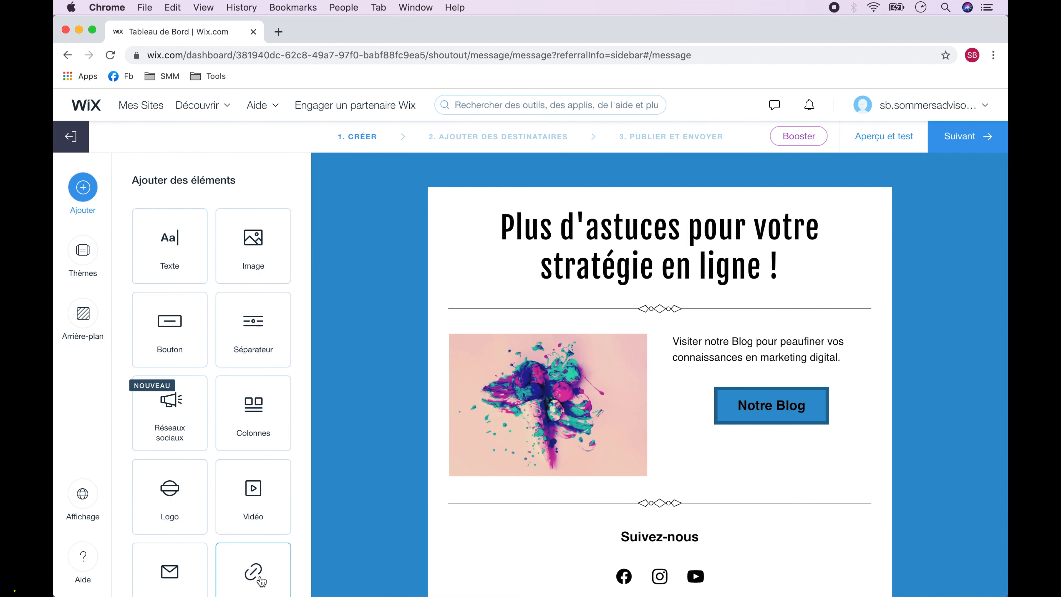
# Start replacing the email's image from Wix's stock photos and videos.
pyautogui.click(538, 413)
pyautogui.scroll(-3, 537, 413)
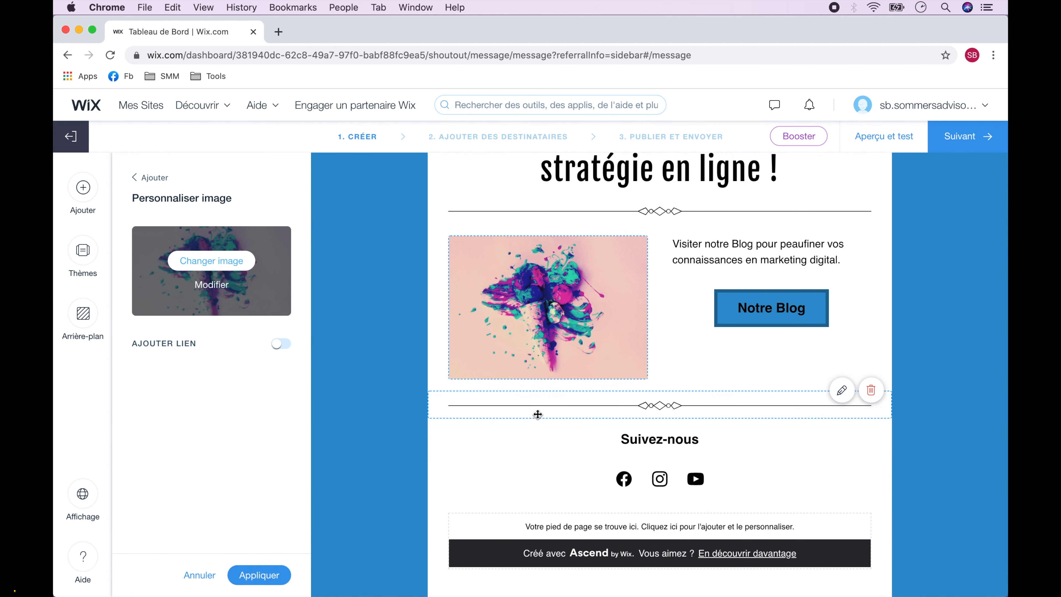
pyautogui.click(213, 261)
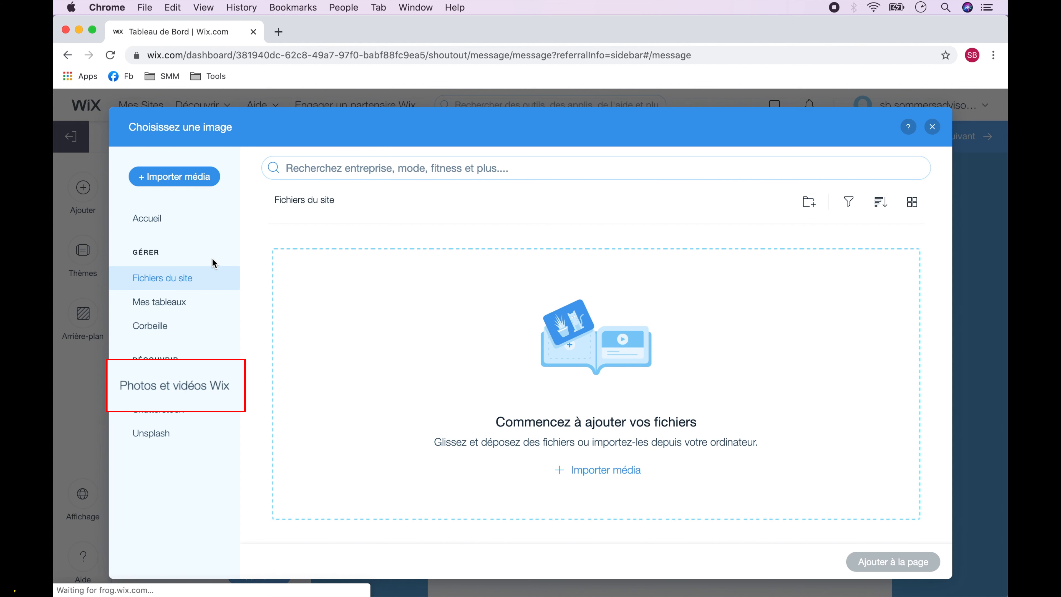
pyautogui.click(190, 390)
# Search 'Social Media' and insert the photo of hands zooming on a tablet.
pyautogui.click(429, 167)
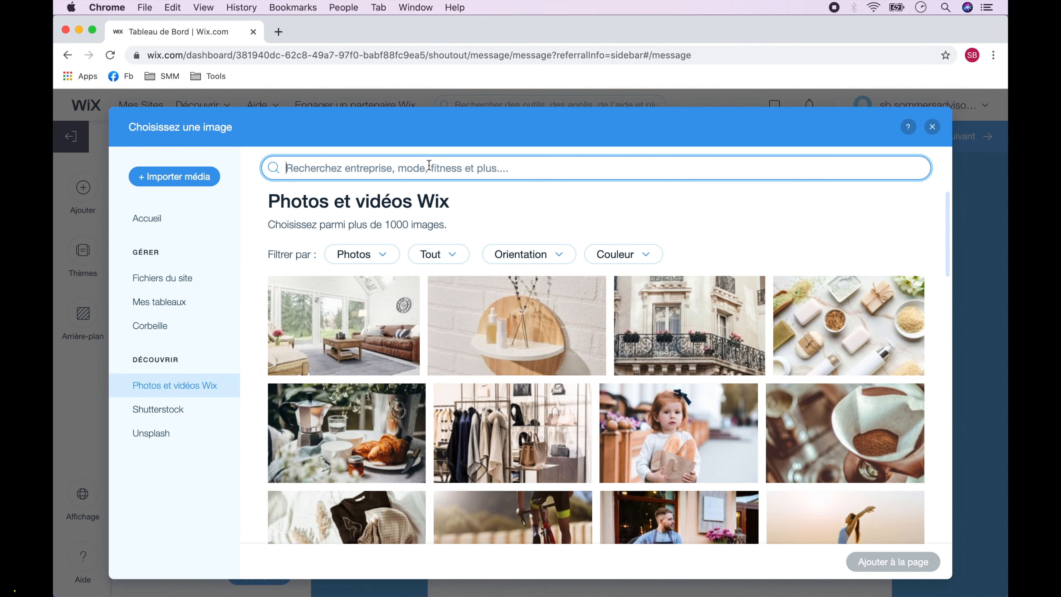
pyautogui.write('Soical Media')
pyautogui.press('Return')
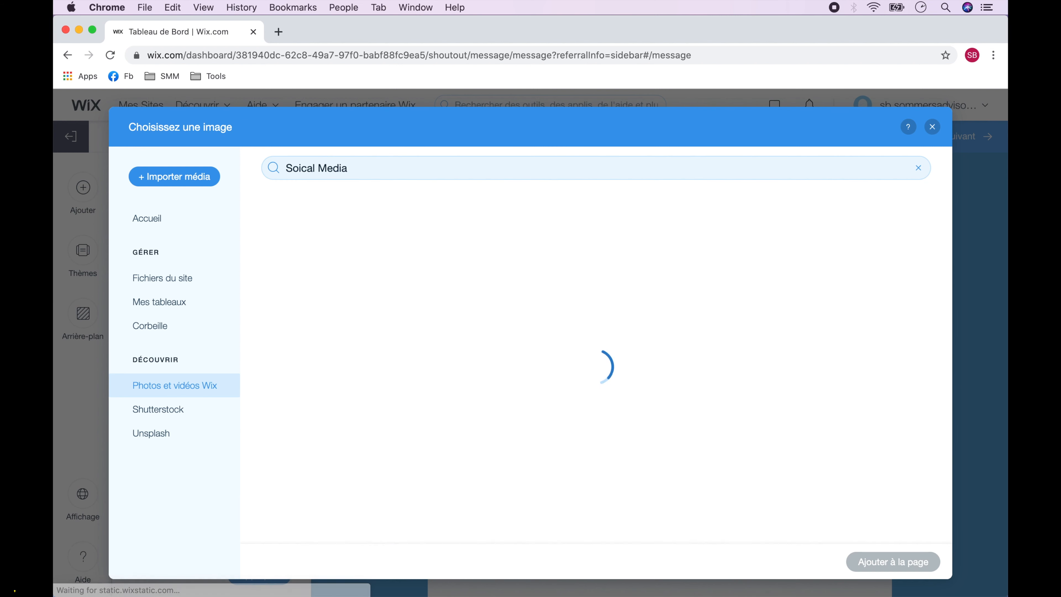
pyautogui.tripleClick(300, 164)
pyautogui.write('Social Media')
pyautogui.press('Return')
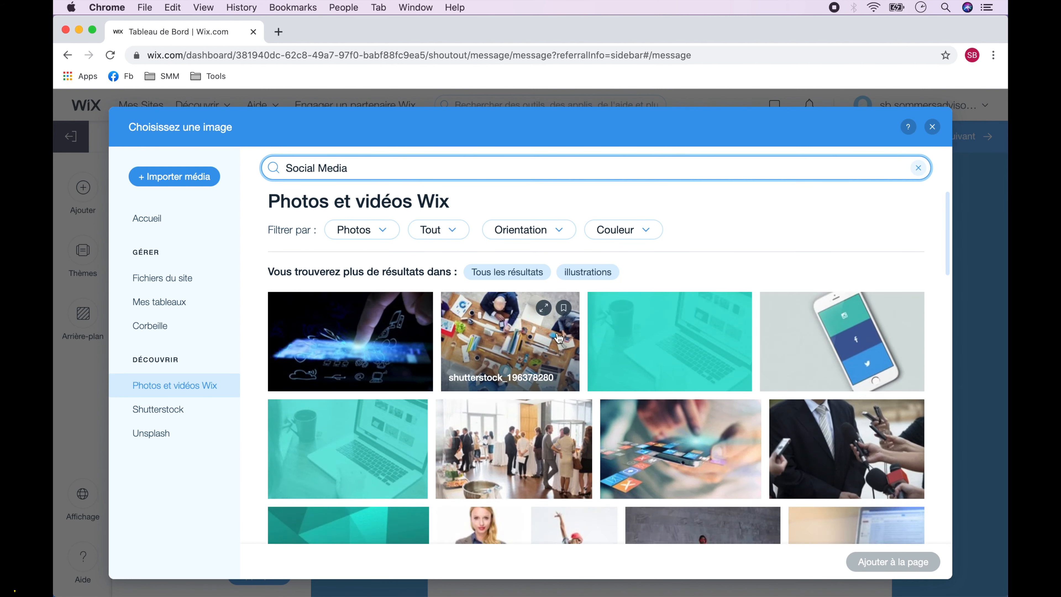
pyautogui.scroll(-8, 559, 338)
pyautogui.scroll(5, 558, 338)
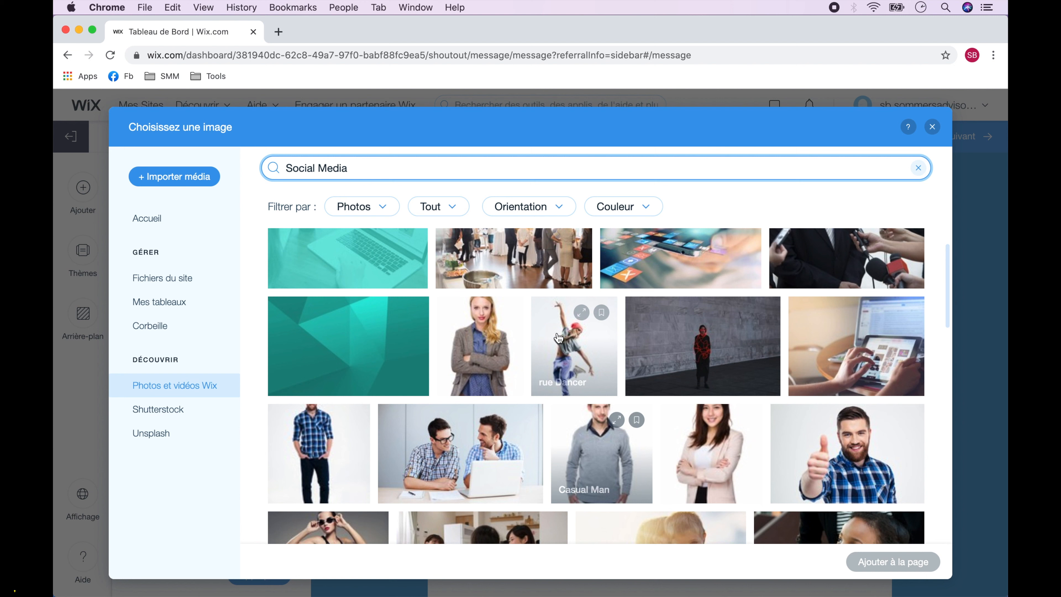
pyautogui.click(846, 331)
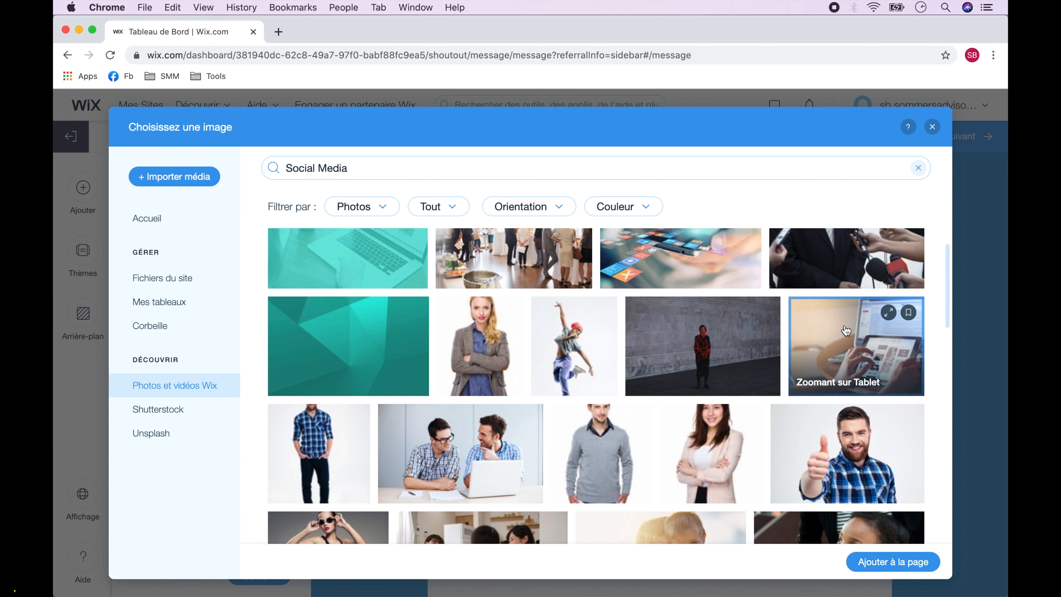
pyautogui.click(893, 563)
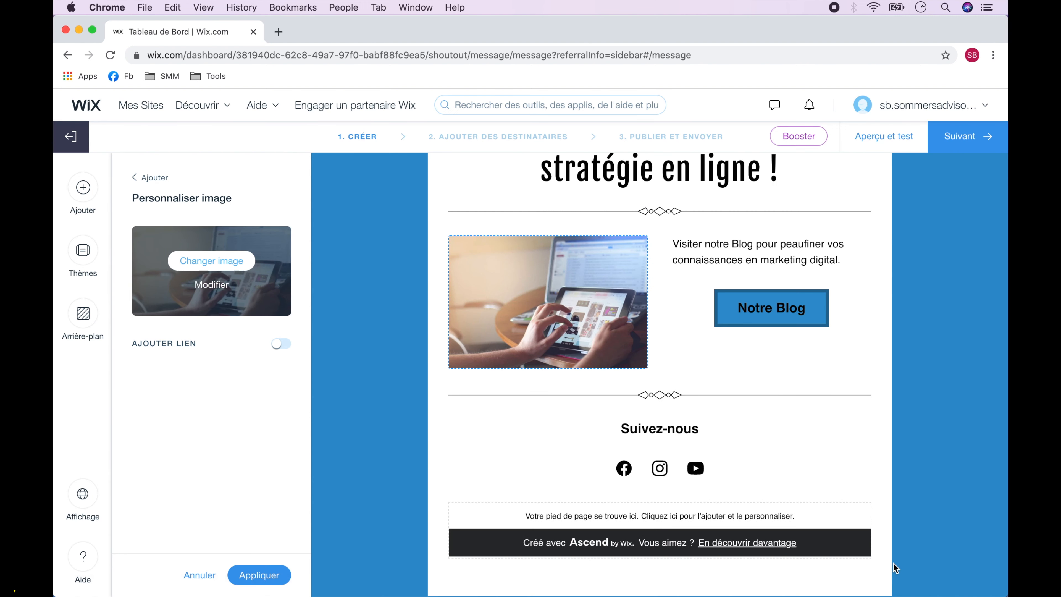
# Append the company's profile paths to the Facebook, Instagram and YouTube links and apply.
pyautogui.scroll(-1, 892, 564)
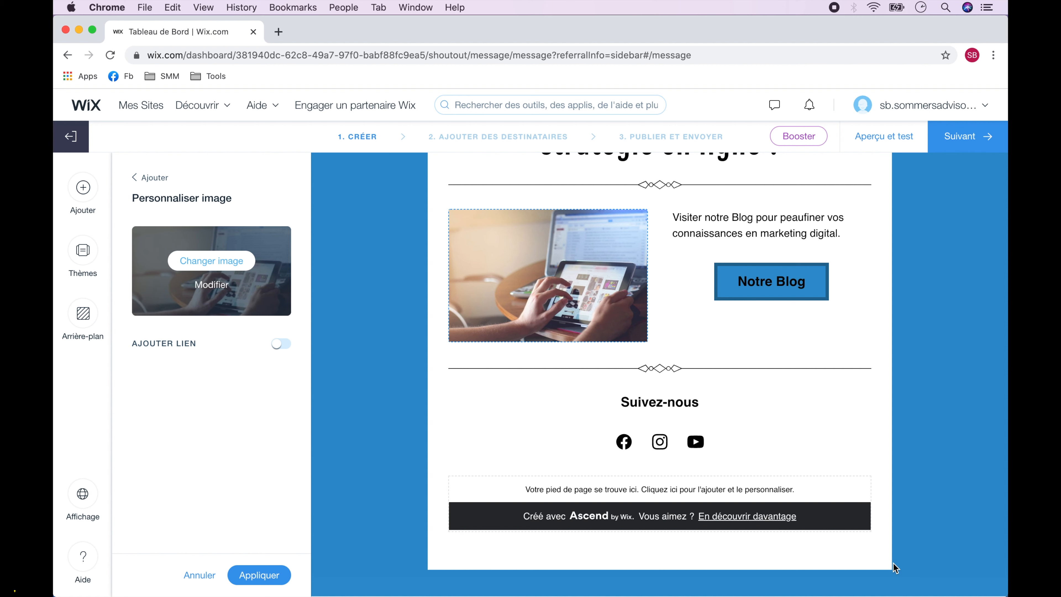
pyautogui.click(799, 432)
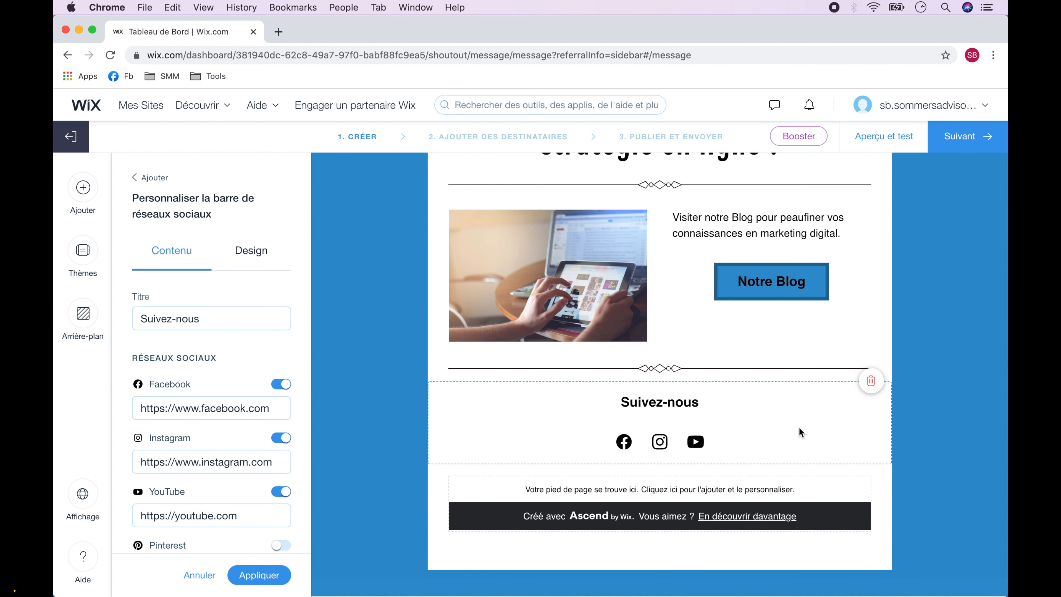
pyautogui.scroll(-3, 279, 409)
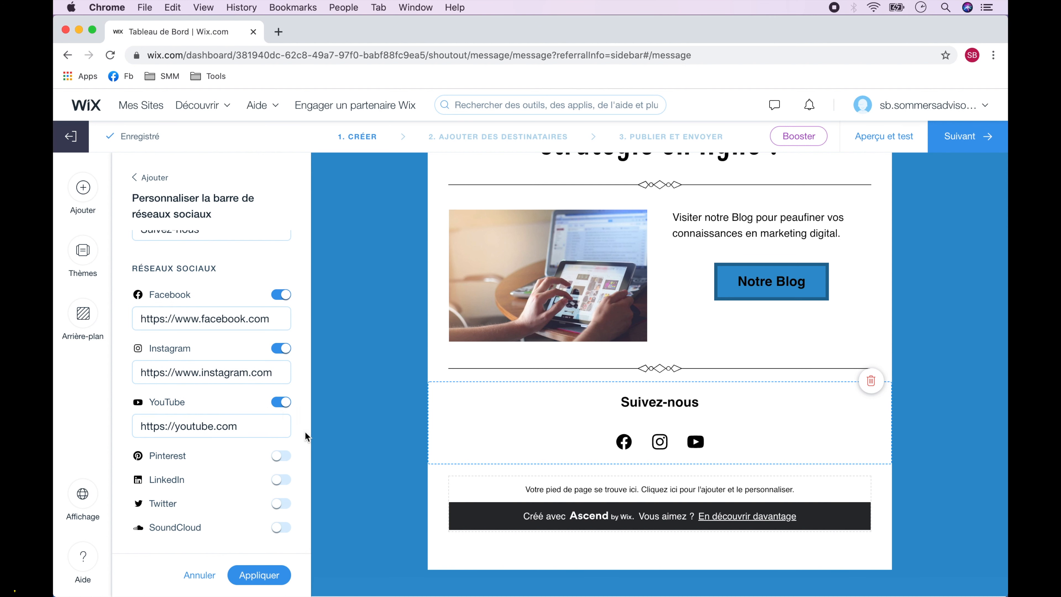
pyautogui.tripleClick(185, 319)
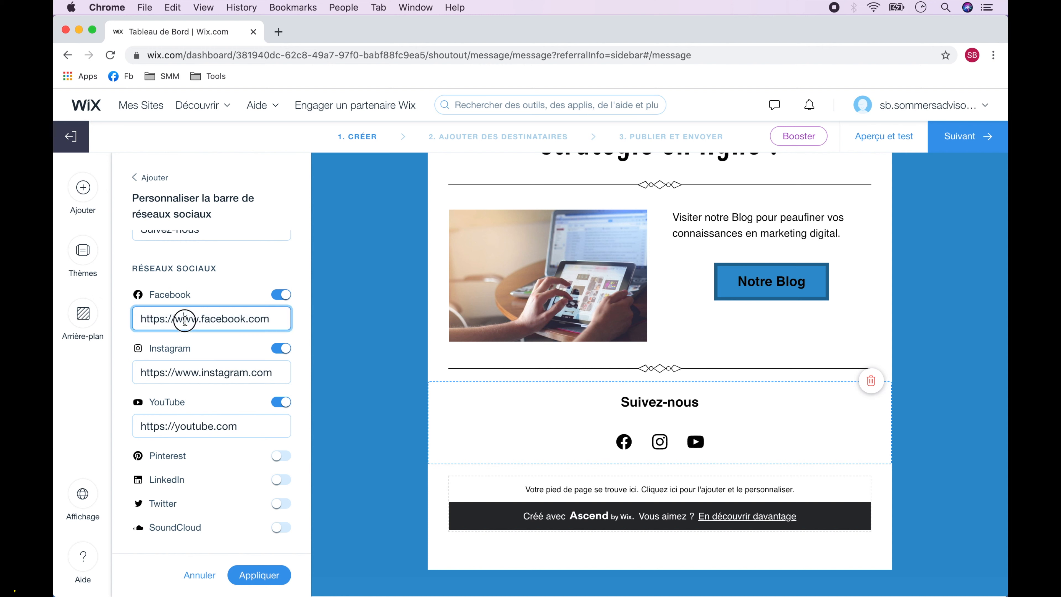
pyautogui.press('Right')
pyautogui.write('/sommersadvisors')
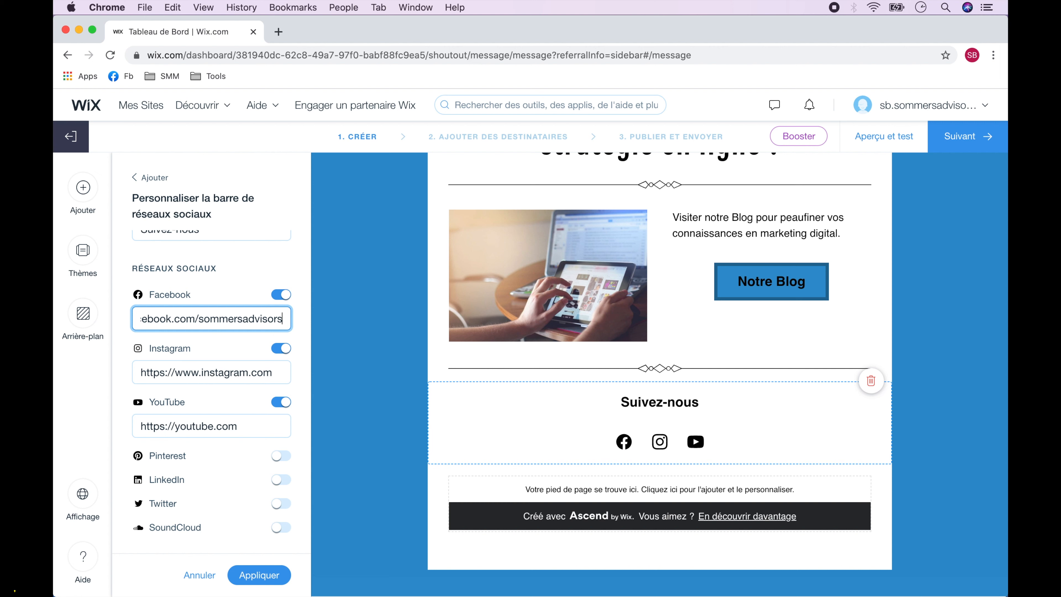
pyautogui.press('Tab')
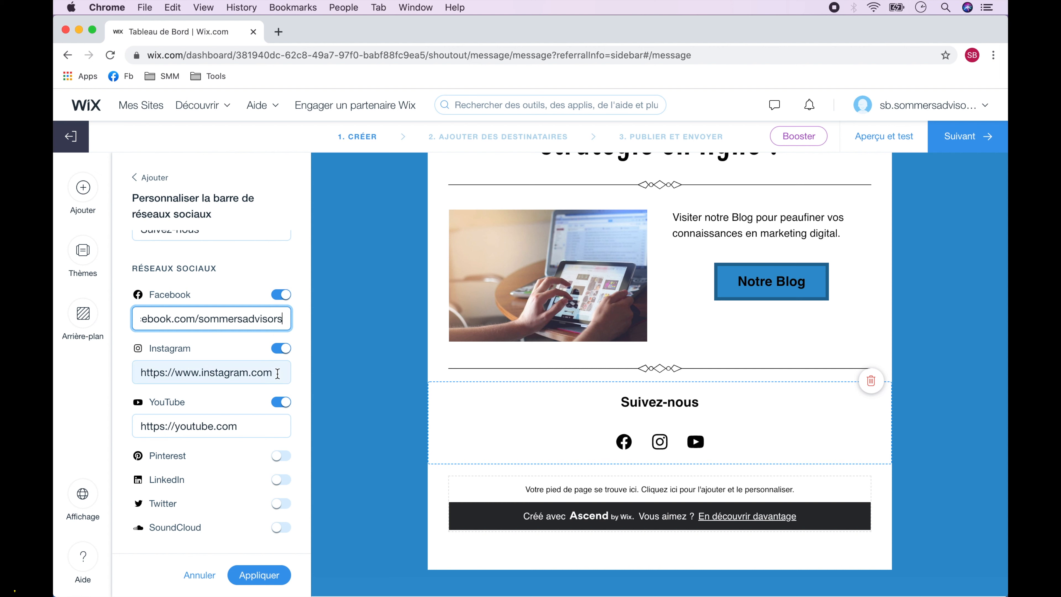
pyautogui.press('Right')
pyautogui.write('/smfiltercreator')
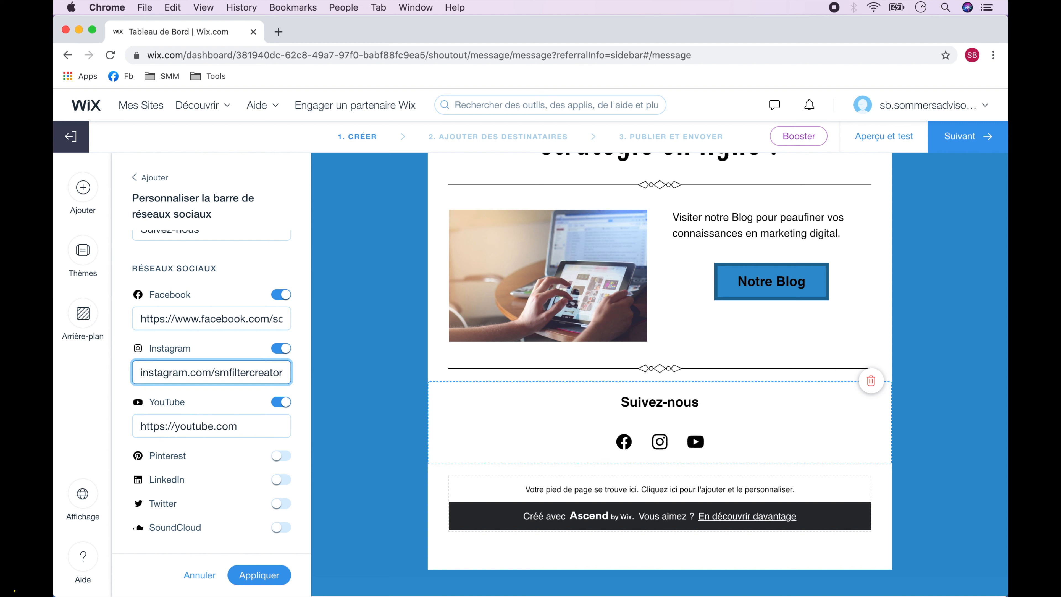
pyautogui.press('Tab')
pyautogui.press('Right')
pyautogui.write('/')
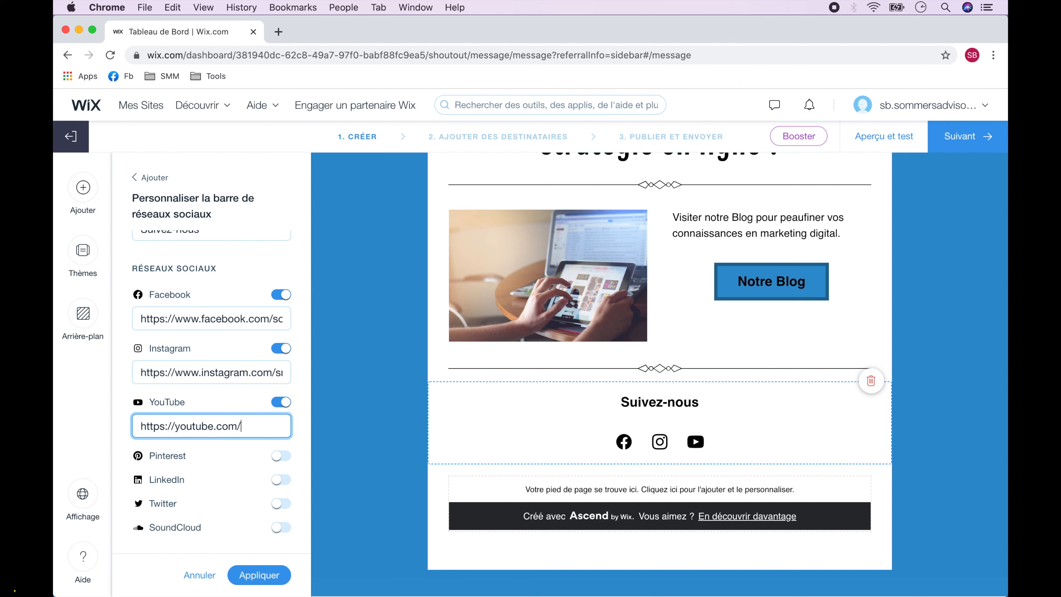
pyautogui.write('c/sommersadvisors')
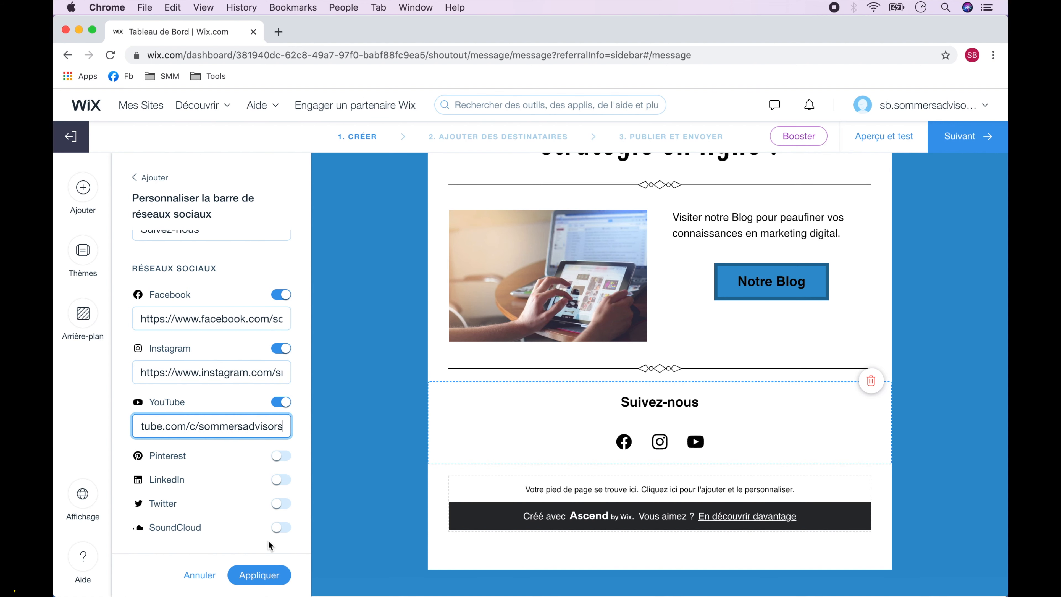
pyautogui.click(259, 575)
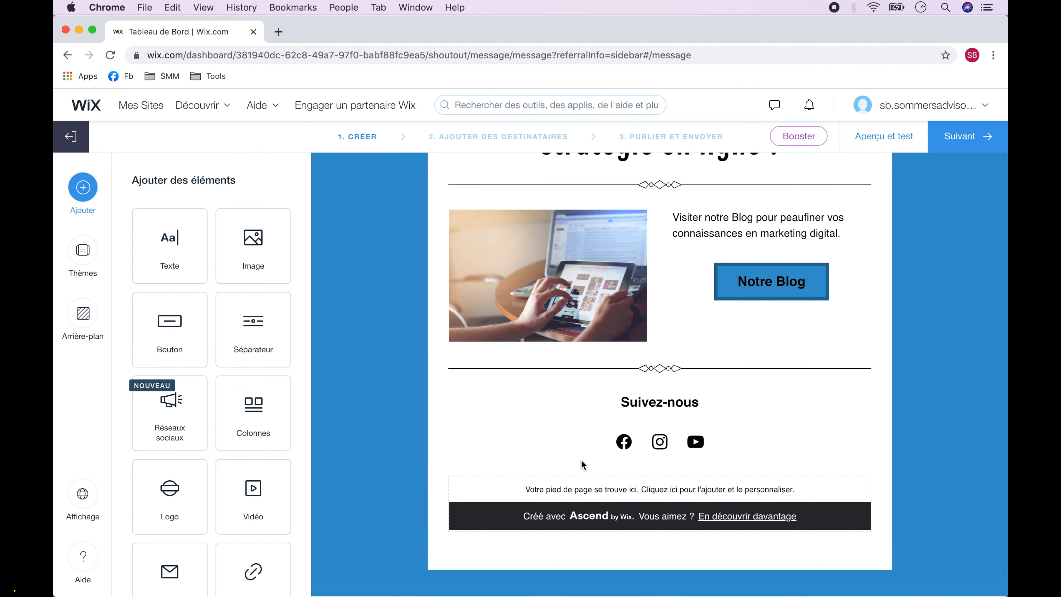
# Move to the recipients step and select the Membres label.
pyautogui.scroll(5, 759, 450)
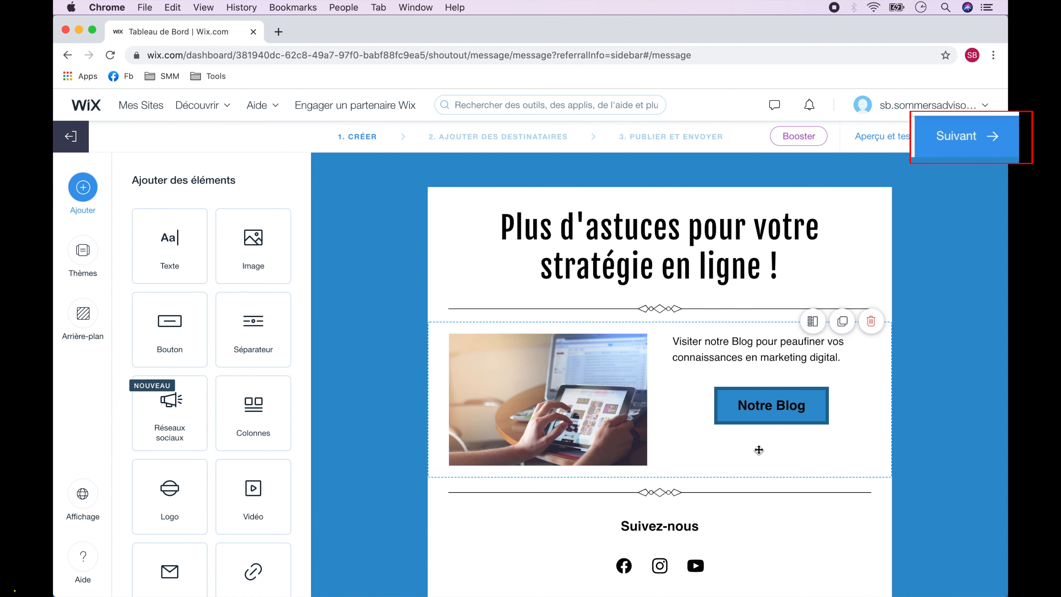
pyautogui.click(963, 138)
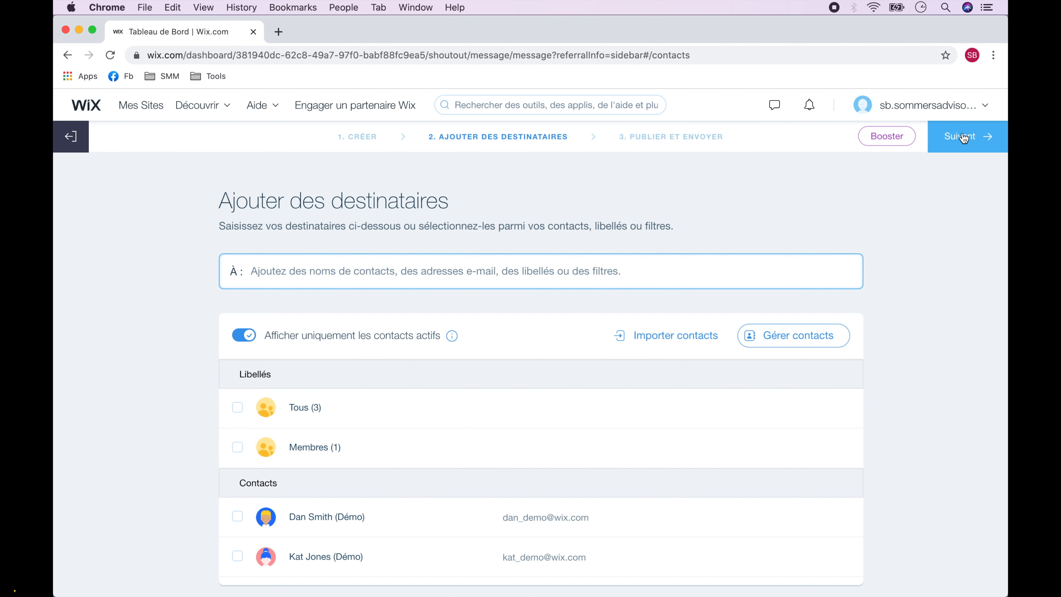
pyautogui.click(237, 448)
# Add the contact e-mail address as an extra recipient and proceed to Publier et envoyer.
pyautogui.click(372, 271)
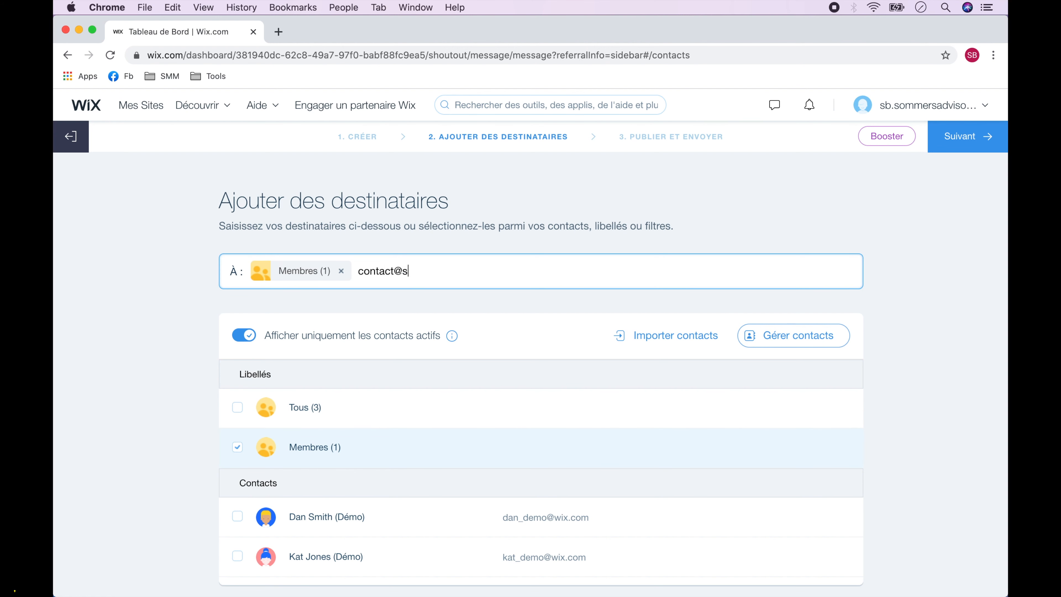
pyautogui.press('Left')
pyautogui.press('Left')
pyautogui.press('Left')
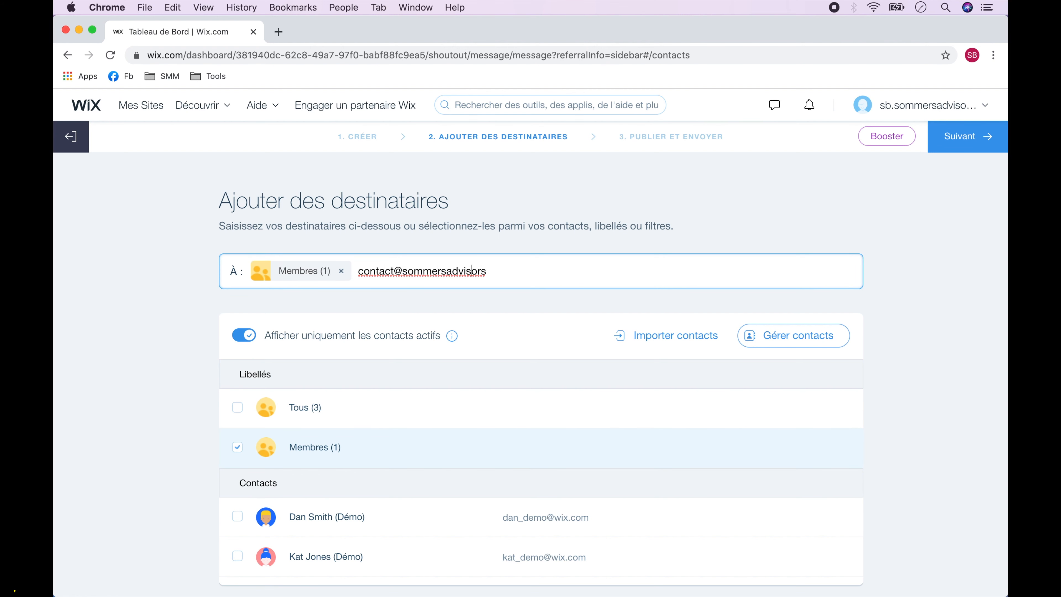
pyautogui.press('Return')
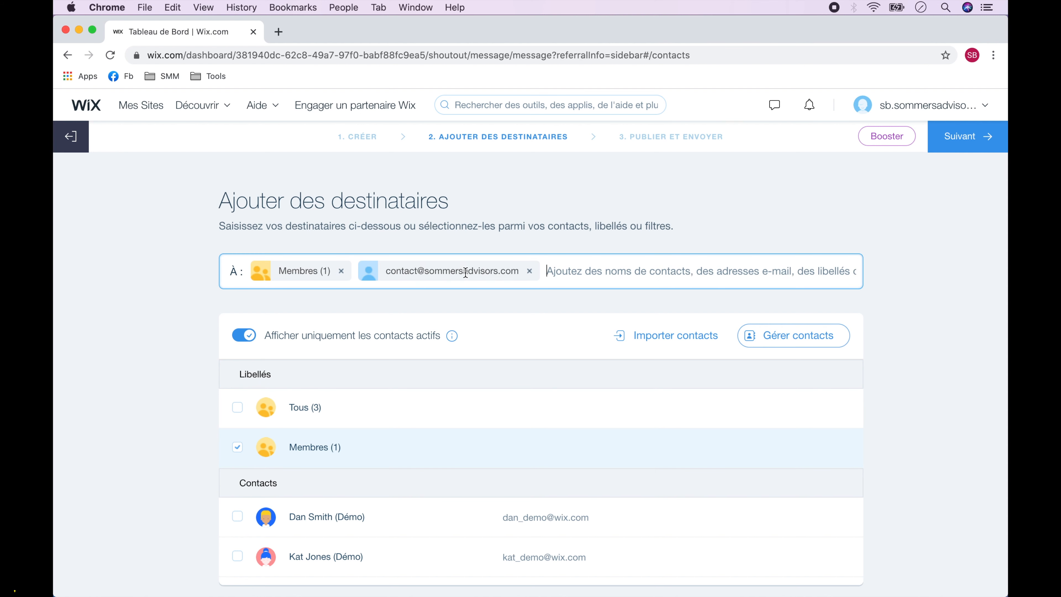
pyautogui.click(963, 141)
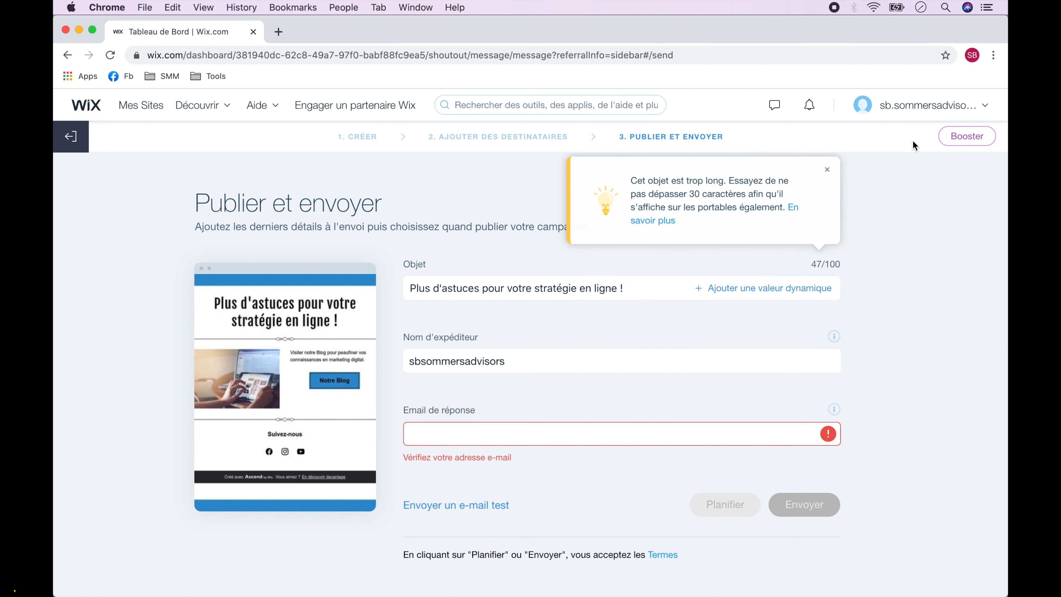